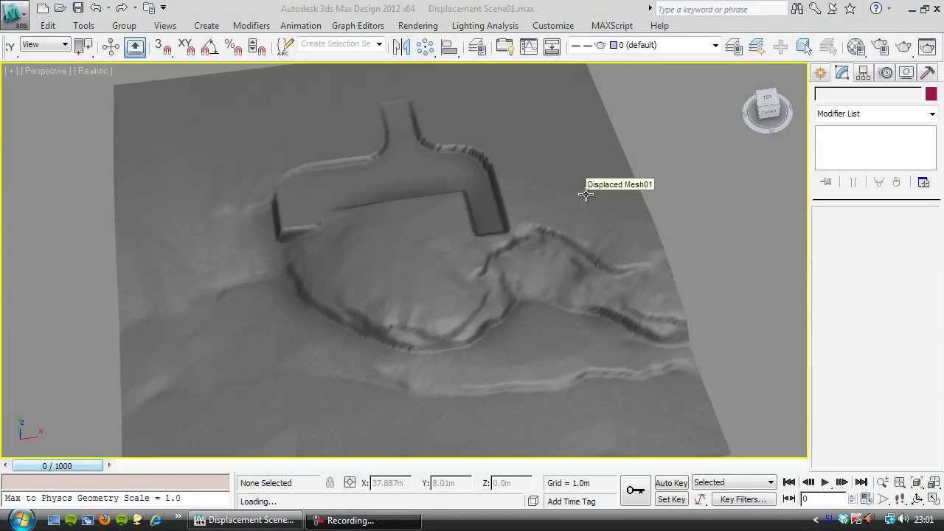
Save the terrain scene and attach Villa Model.max from the House by the Sea folder as an XRef scene.
click(13, 14)
click(29, 143)
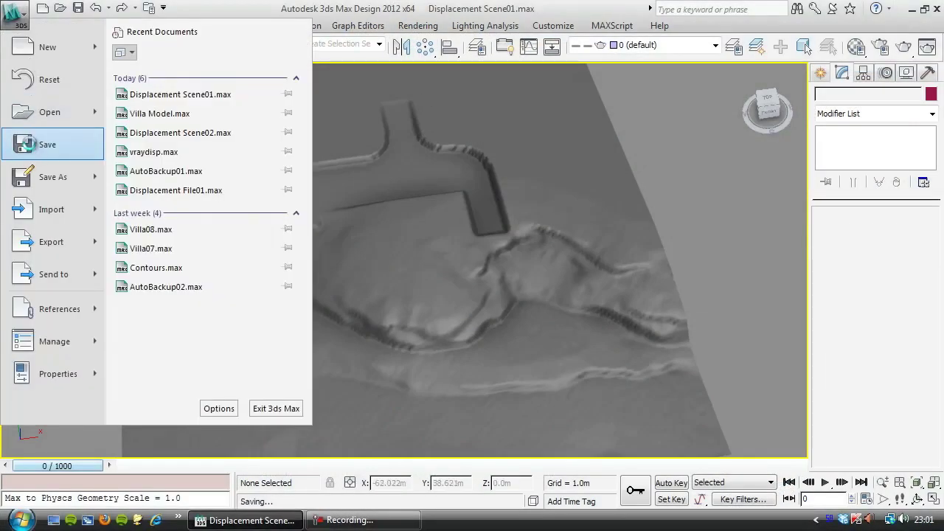
click(20, 21)
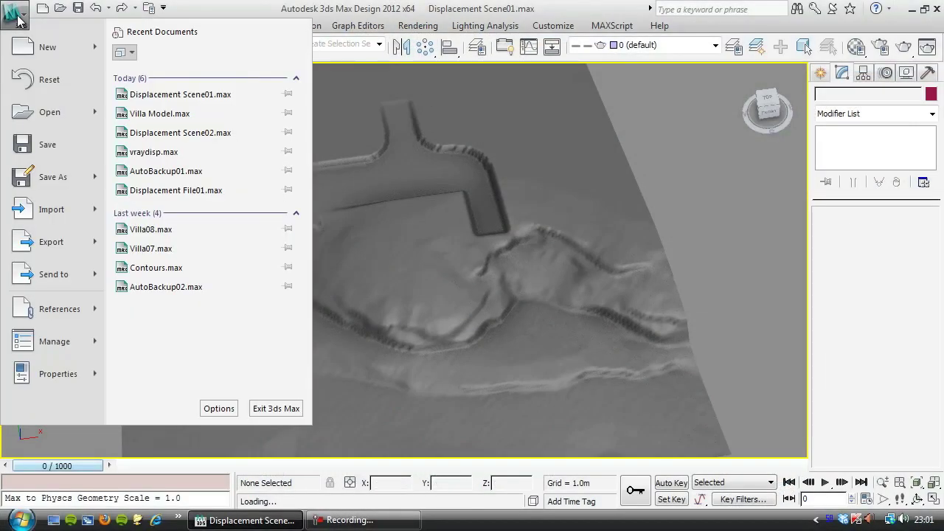
mouse_move(45, 303)
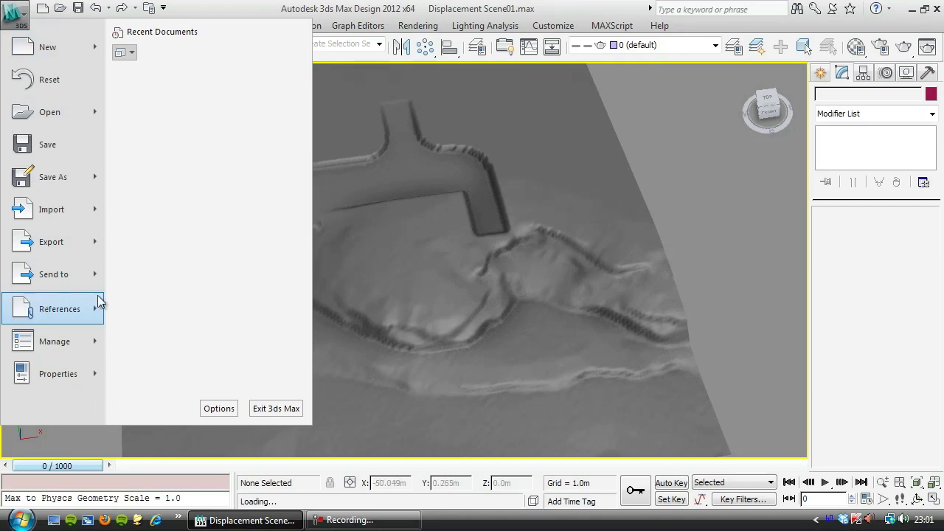
click(163, 185)
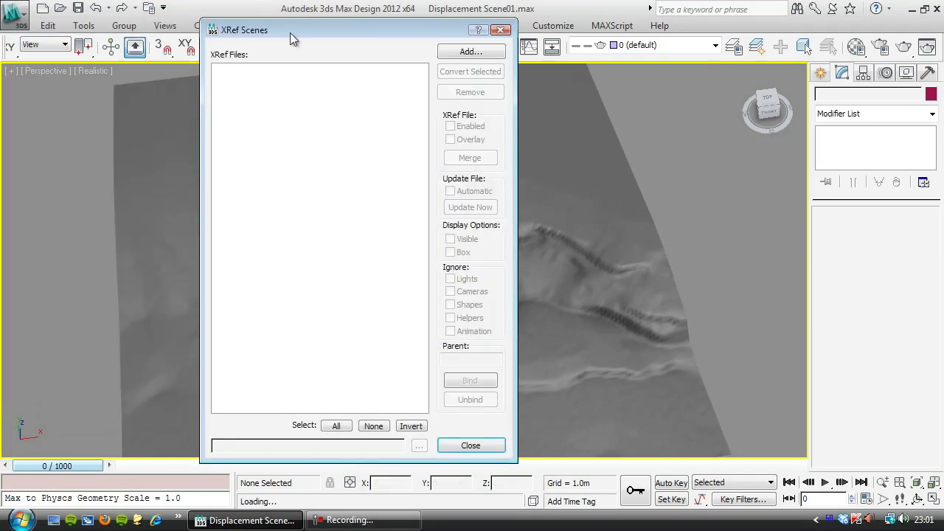
drag(290, 33, 264, 53)
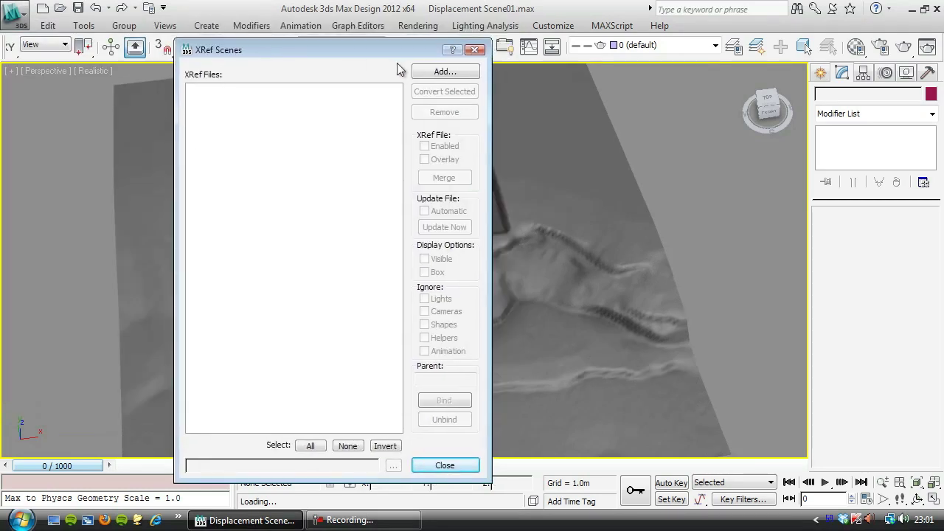
click(443, 71)
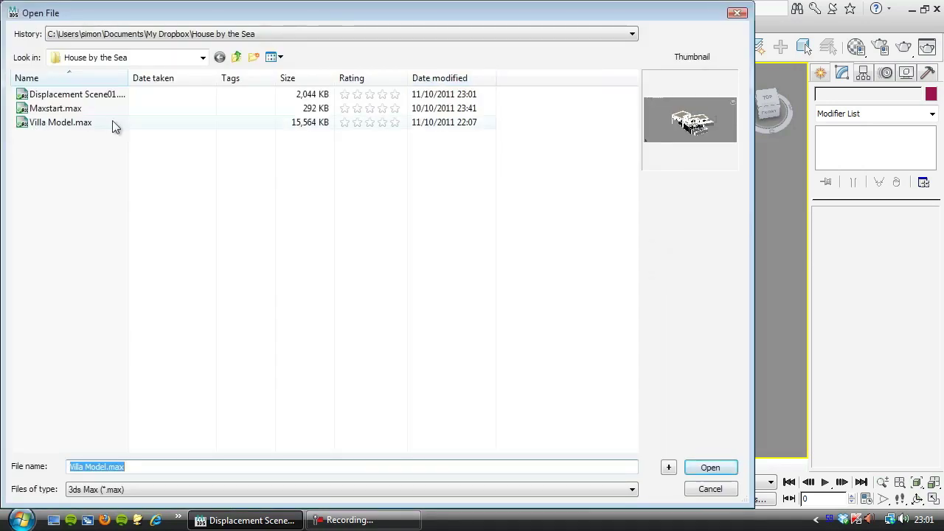
click(46, 126)
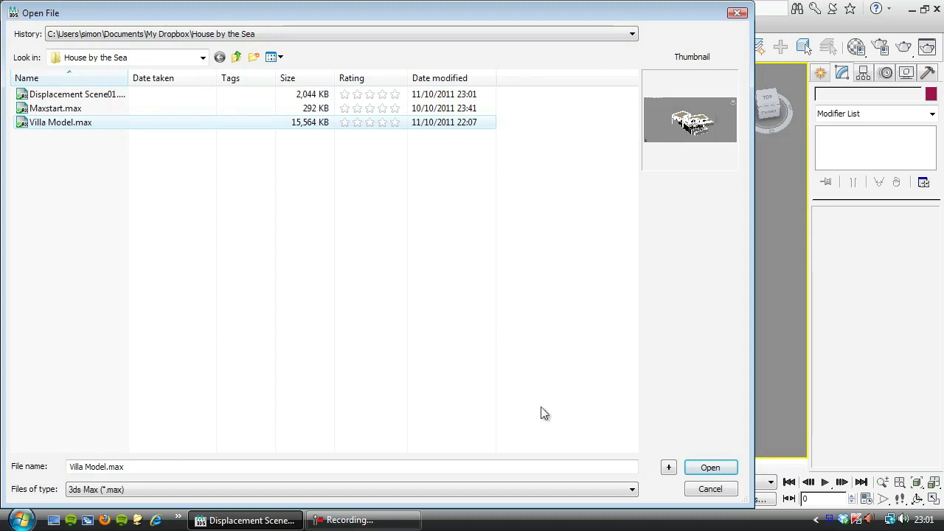
click(712, 469)
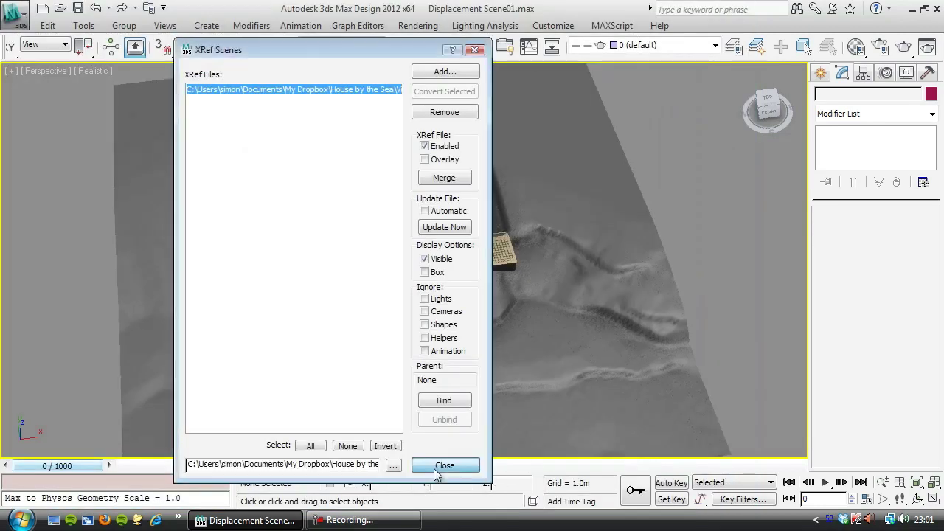
click(442, 465)
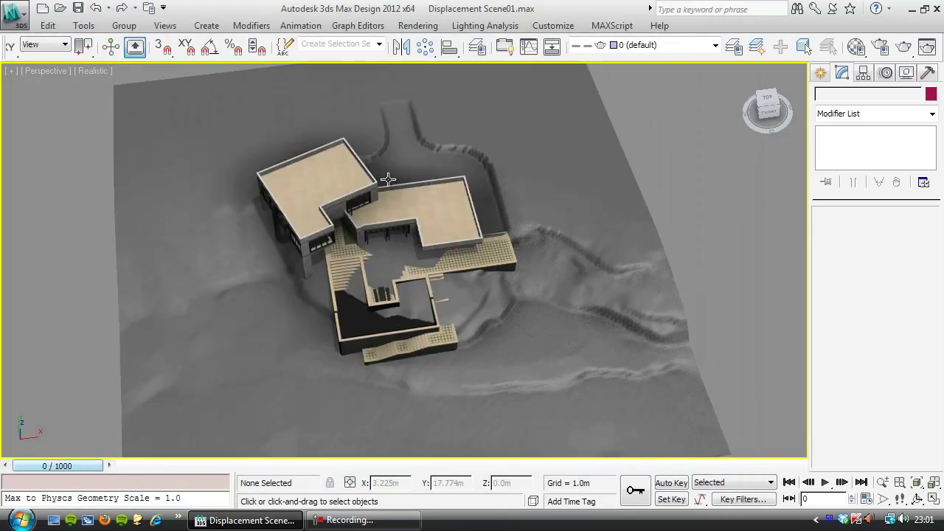
Examine from all sides how the referenced villa, its decking, pool walls and support columns sit on the displaced terrain.
alt+middle_drag(386, 288, 373, 208)
scroll(330, 236, up, 4)
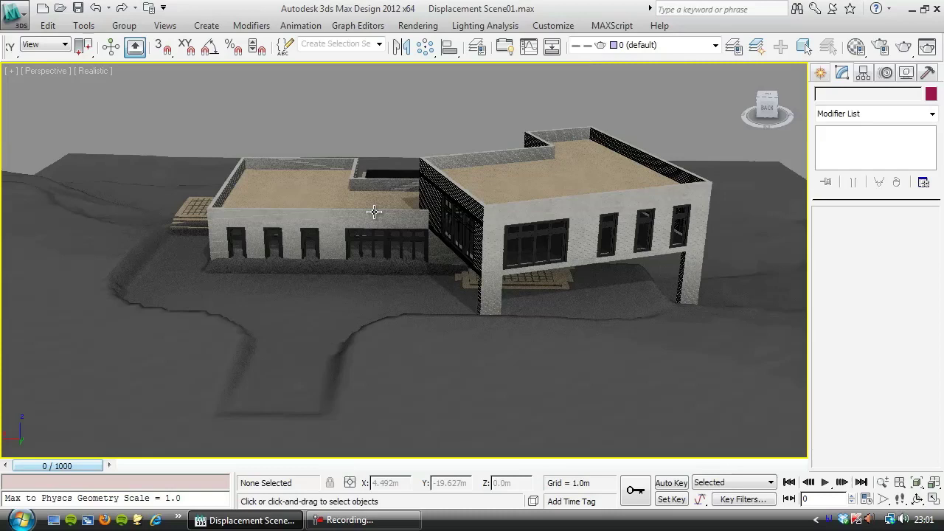
click(274, 278)
alt+middle_drag(274, 278, 162, 268)
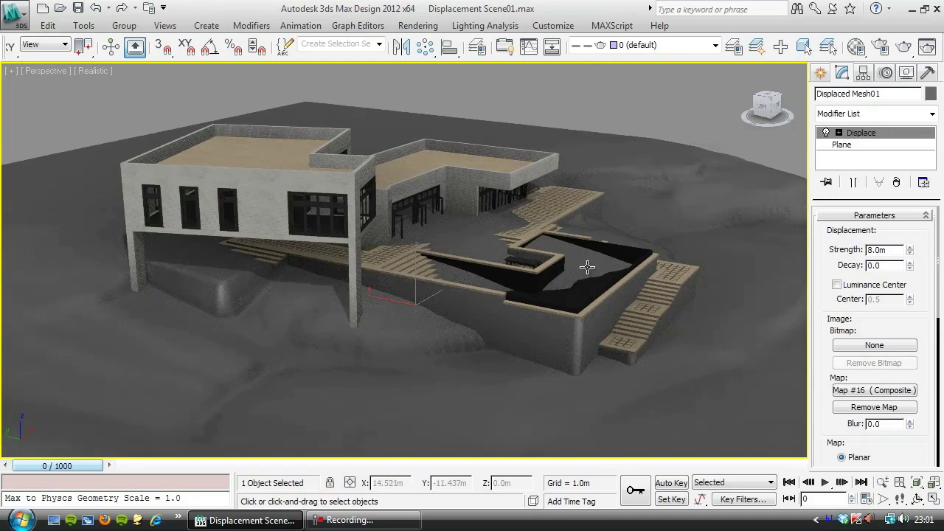
alt+middle_drag(588, 267, 419, 271)
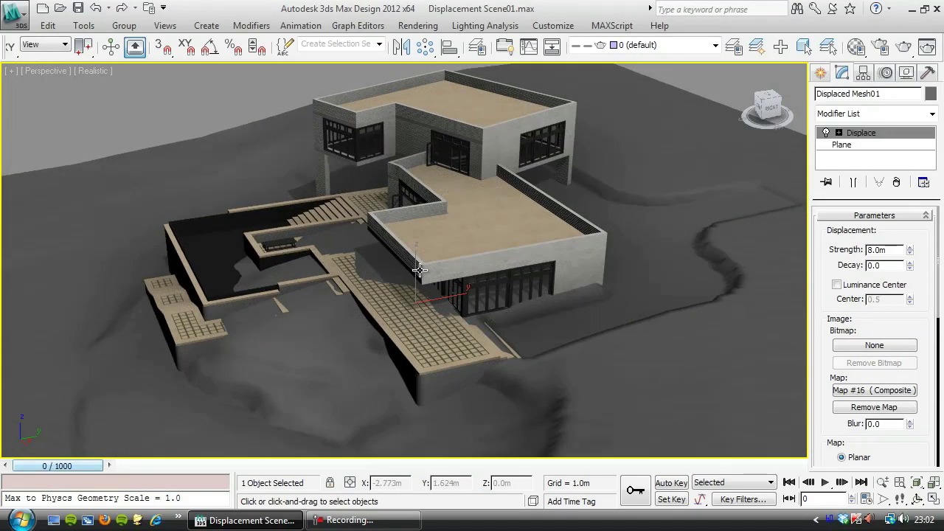
alt+middle_drag(424, 276, 428, 327)
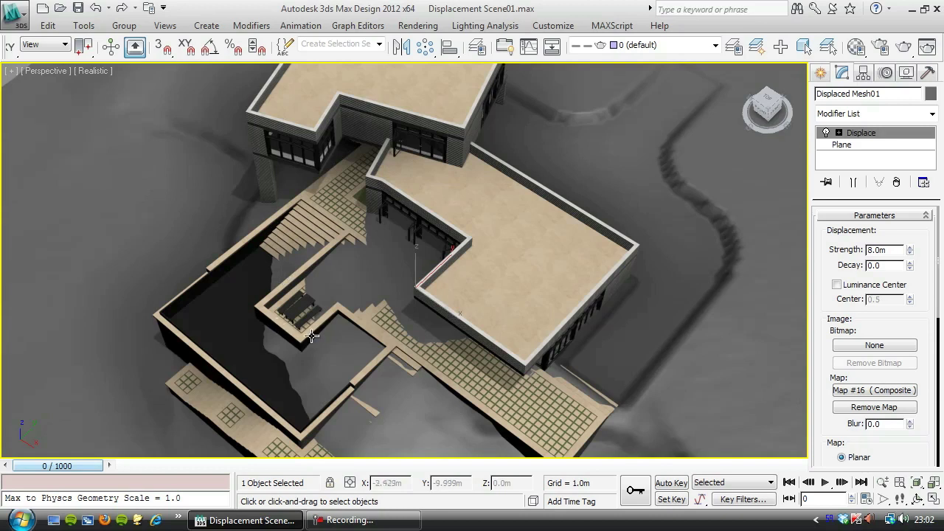
alt+middle_drag(354, 344, 670, 332)
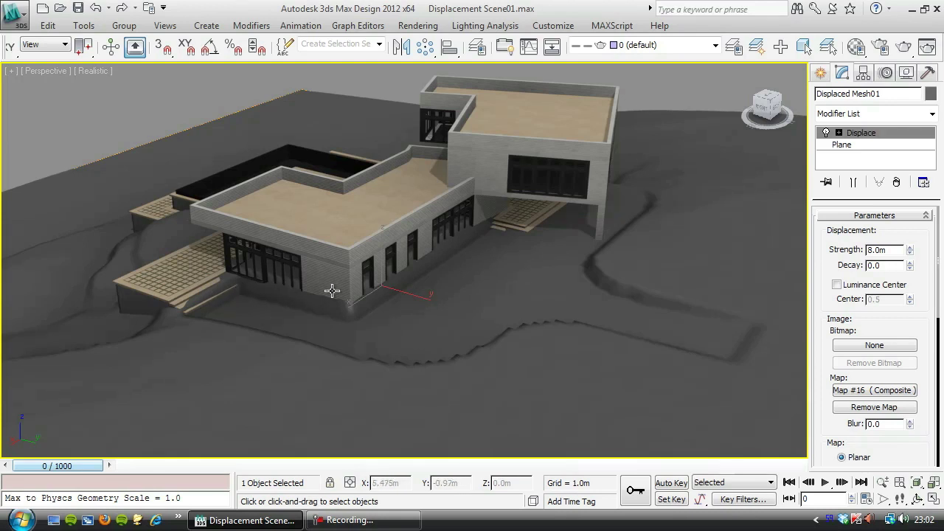
middle_drag(263, 309, 306, 302)
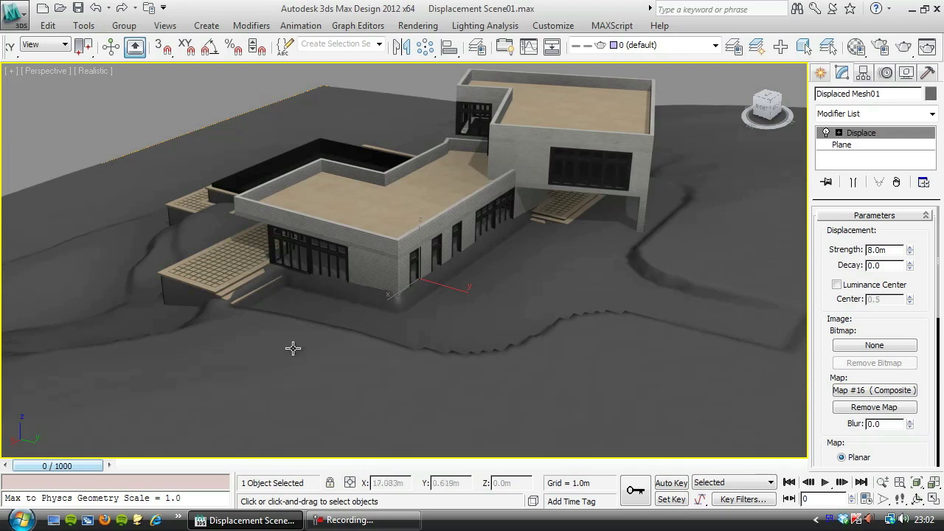
alt+middle_drag(211, 322, 361, 334)
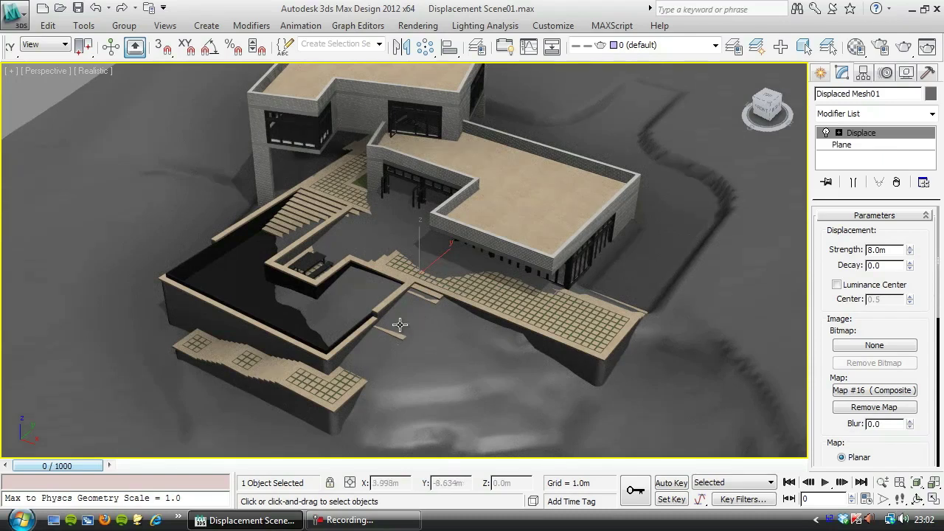
alt+middle_drag(256, 365, 329, 268)
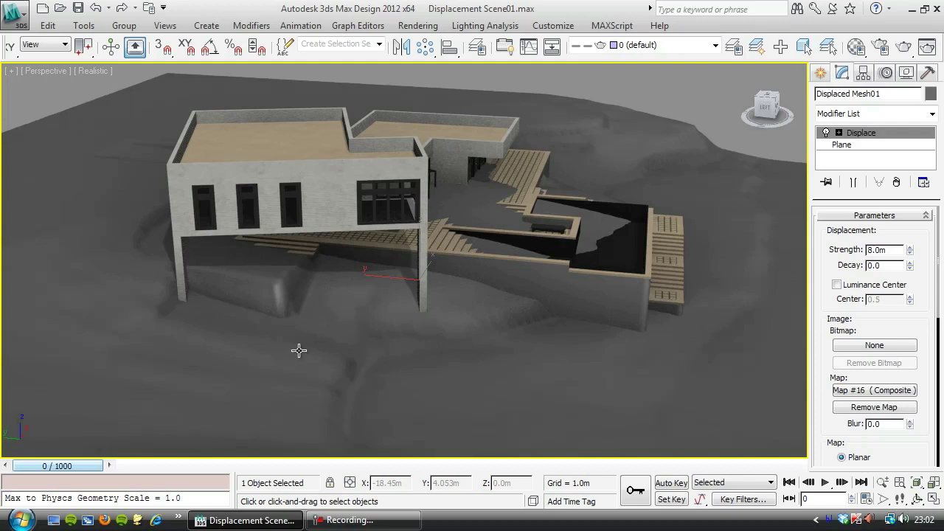
scroll(320, 320, up, 5)
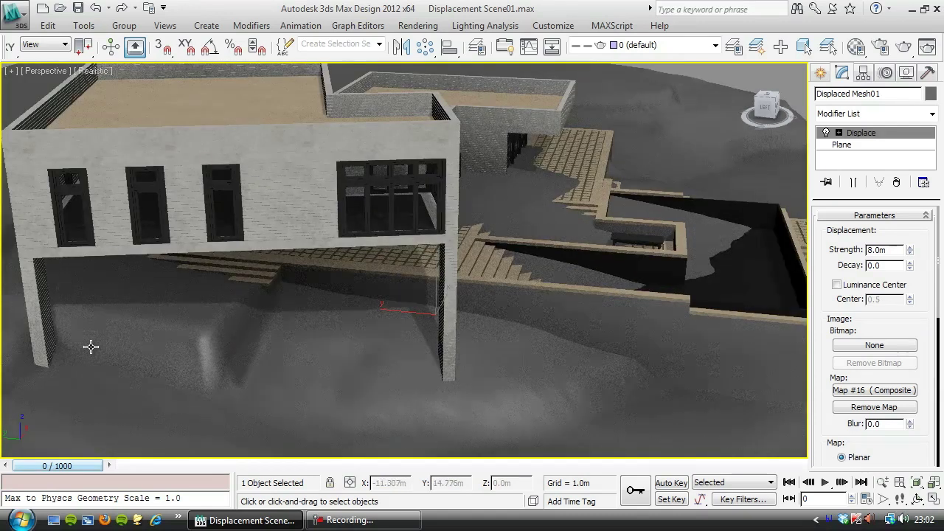
scroll(91, 346, down, 5)
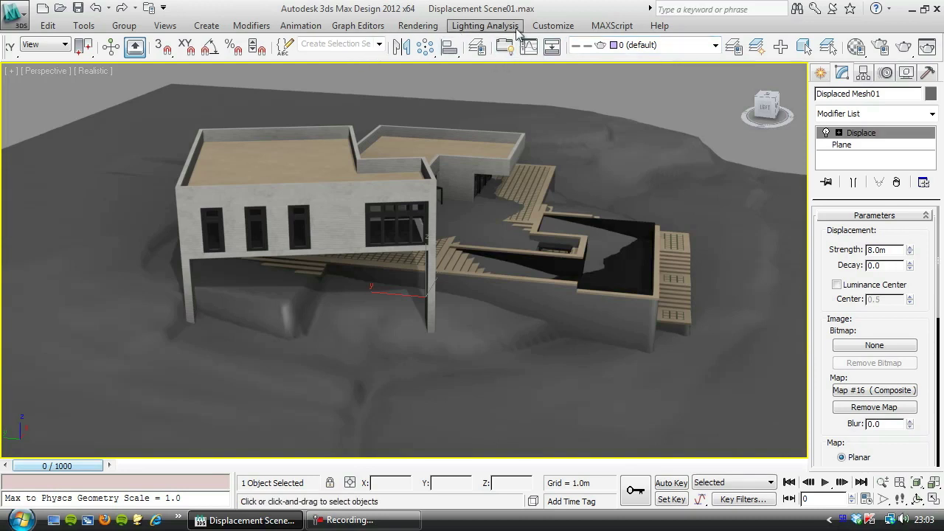
click(549, 26)
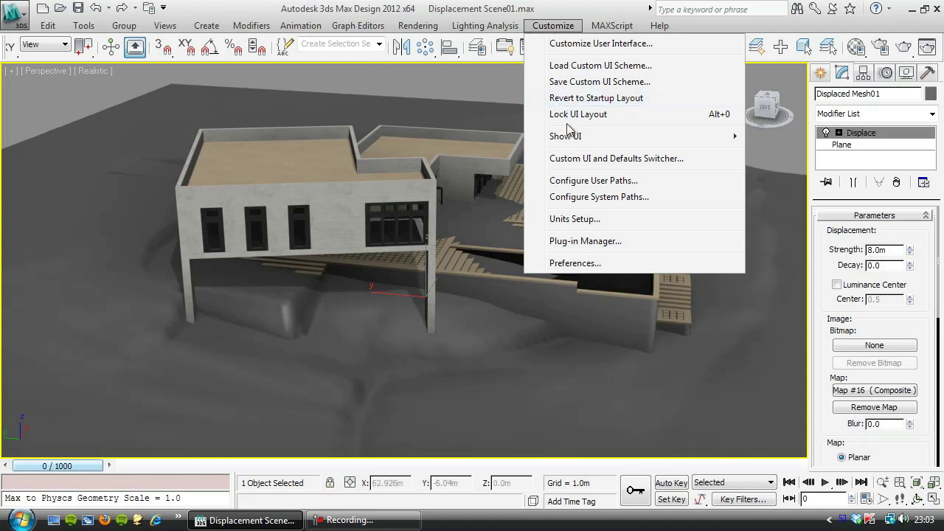
mouse_move(569, 144)
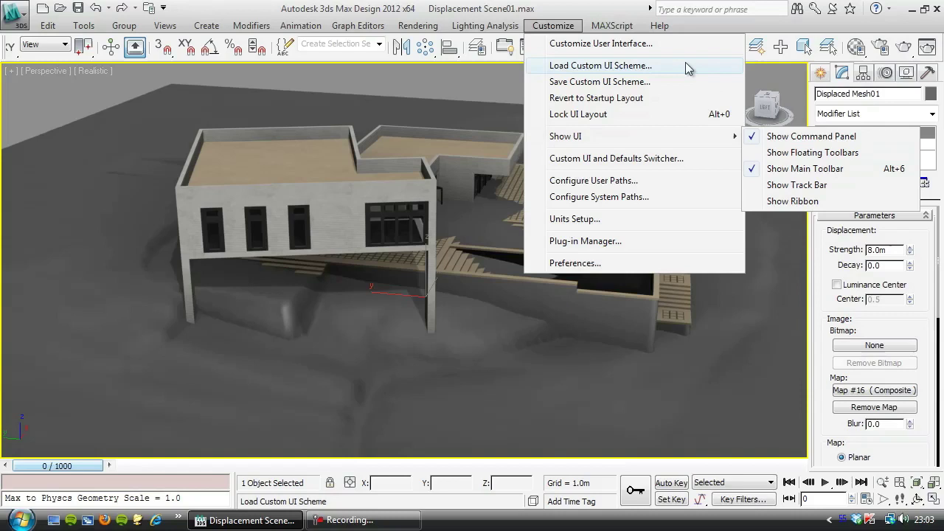
mouse_move(669, 27)
click(595, 57)
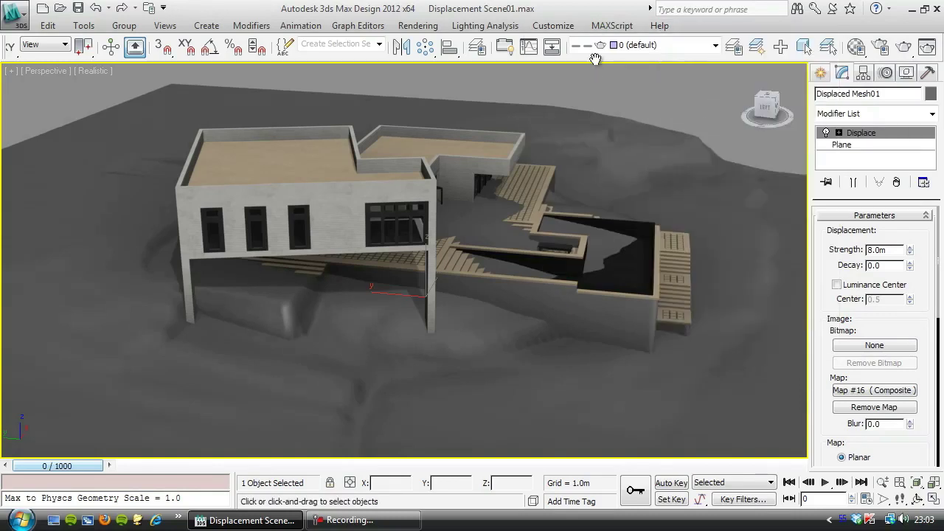
Hide the Villa layer so that the terrain is shown without the building.
click(671, 47)
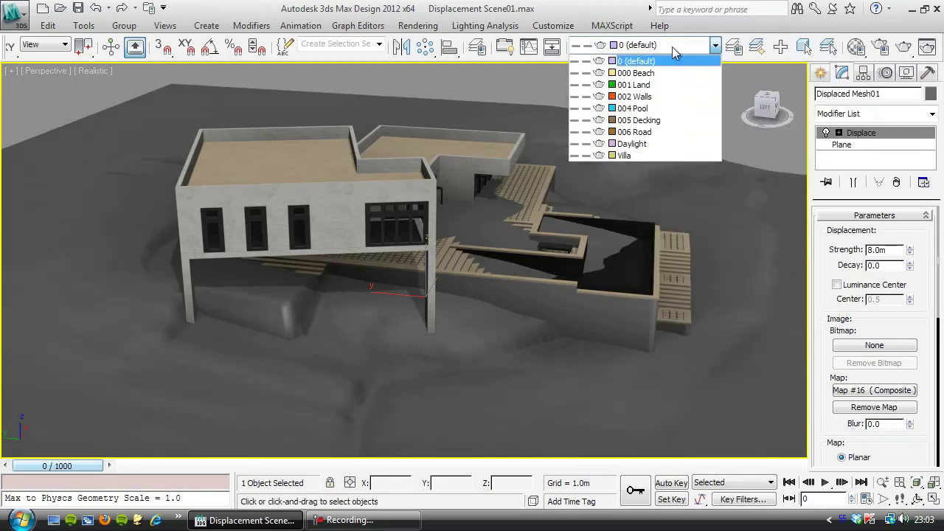
click(574, 154)
click(575, 154)
click(574, 155)
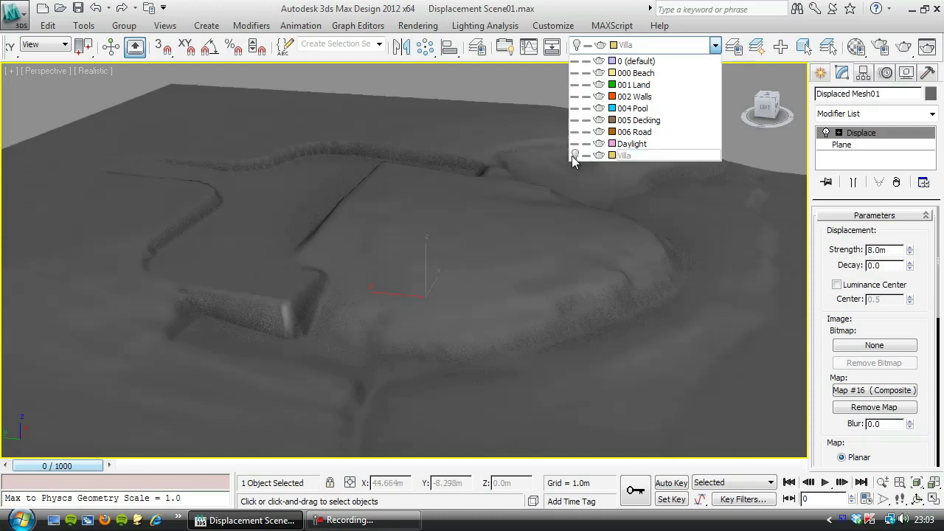
click(501, 82)
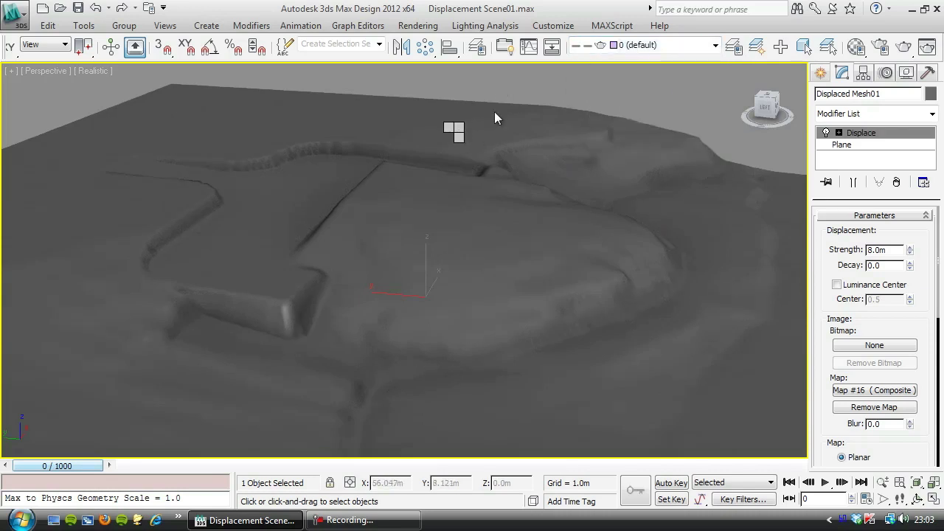
Remove the Displaced Mesh01 terrain and the white extruded solids, leaving only the villa's plan linework.
mouse_move(312, 310)
alt+middle_down()
mouse_move(449, 282)
mouse_move(406, 298)
alt+middle_up()
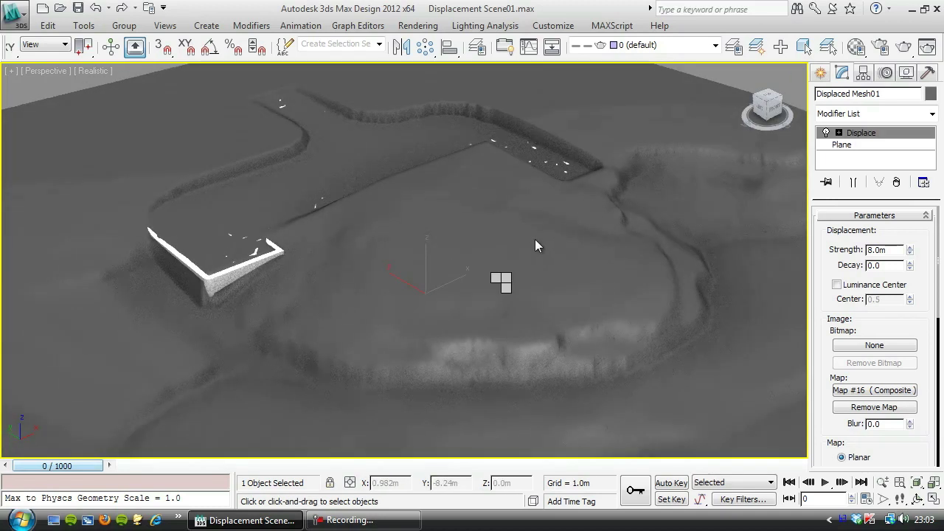
key(Delete)
alt+middle_drag(535, 241, 340, 343)
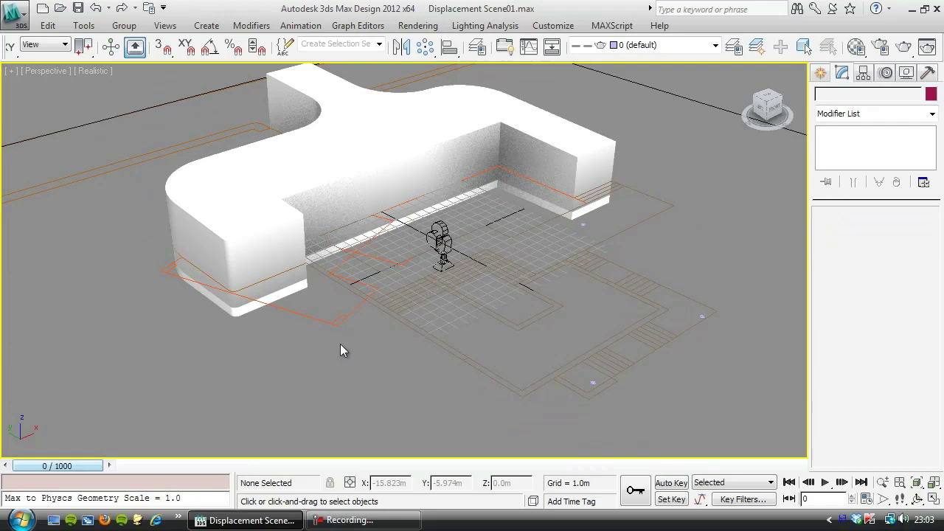
drag(390, 301, 394, 295)
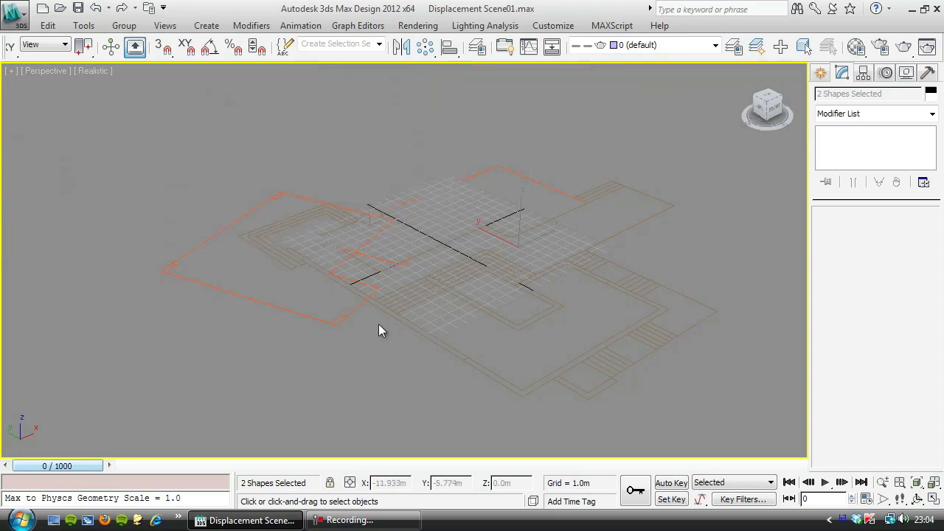
Switch to a wireframe Top view centred on the villa's plan linework and clear the selection.
key(t)
mouse_move(346, 278)
middle_down()
mouse_move(300, 295)
mouse_move(305, 309)
middle_up()
key(F3)
scroll(325, 316, up, 6)
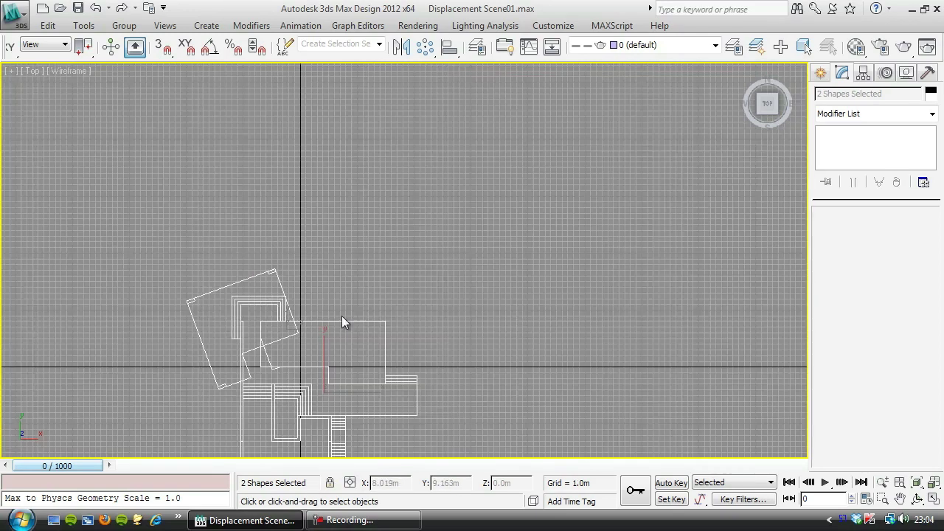
middle_drag(382, 274, 452, 117)
click(452, 116)
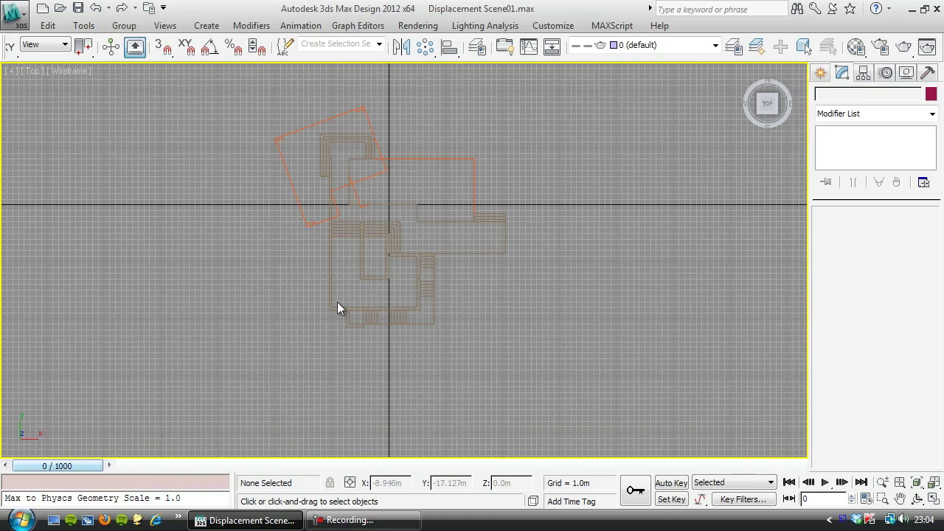
scroll(337, 302, up, 2)
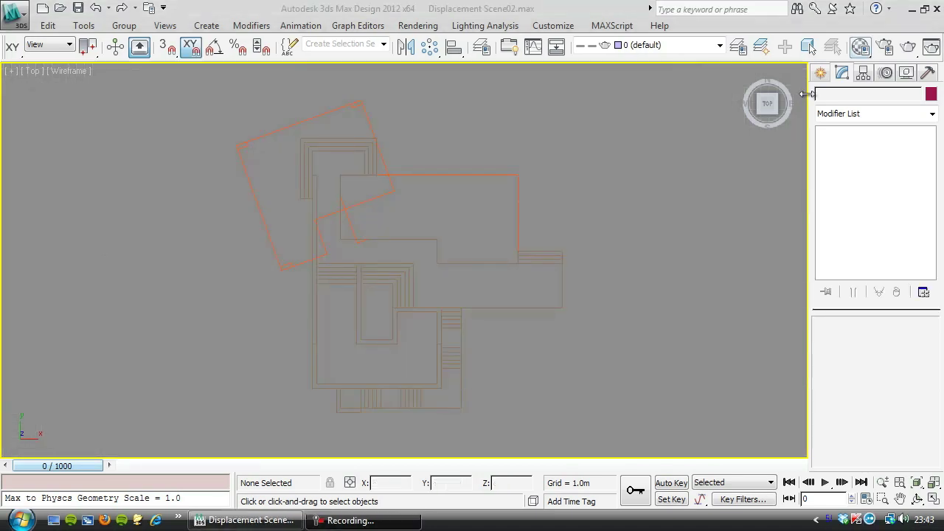
Draw a closed Line with snapping turned on, roughly tracing the villa's outer plan from the upper deck around the main block.
click(820, 73)
click(847, 180)
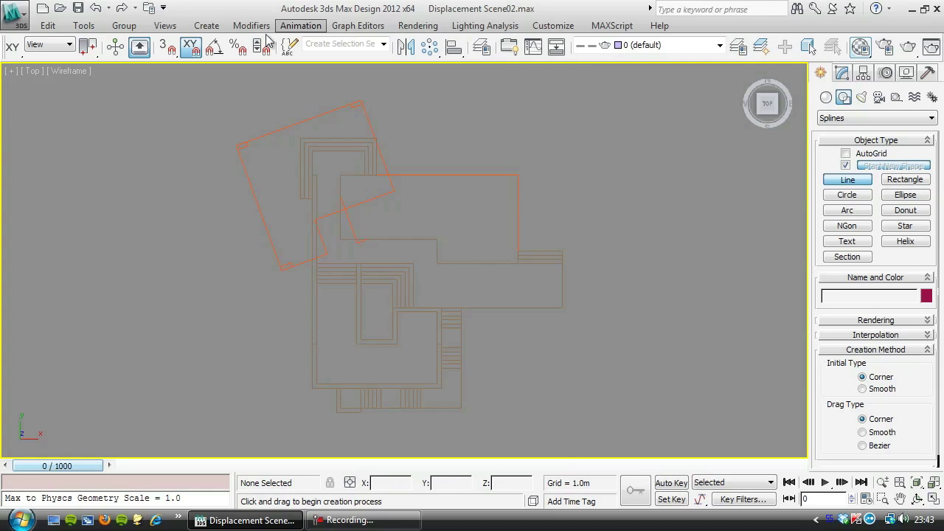
key(s)
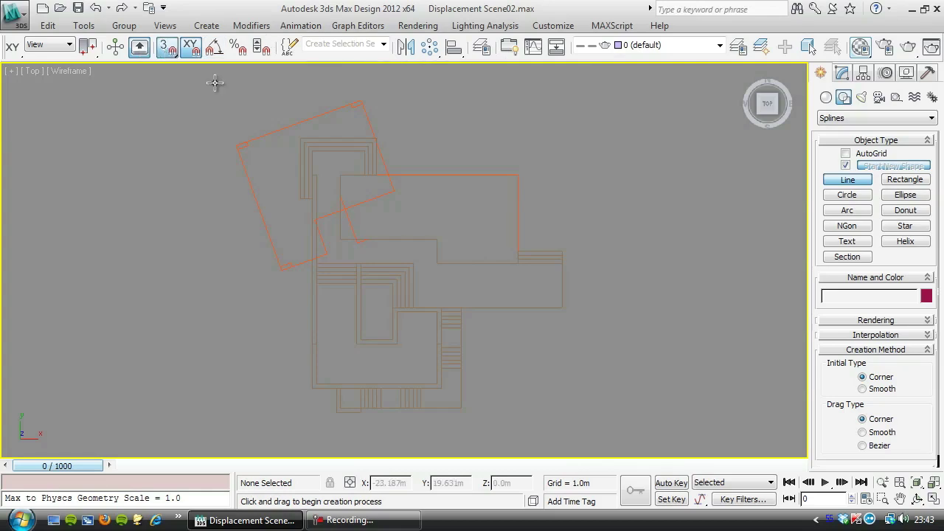
click(324, 151)
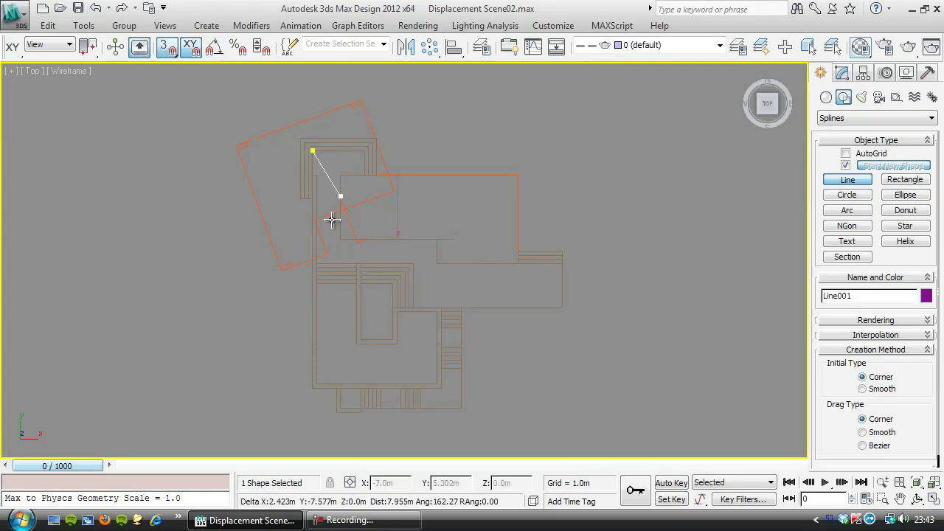
click(301, 389)
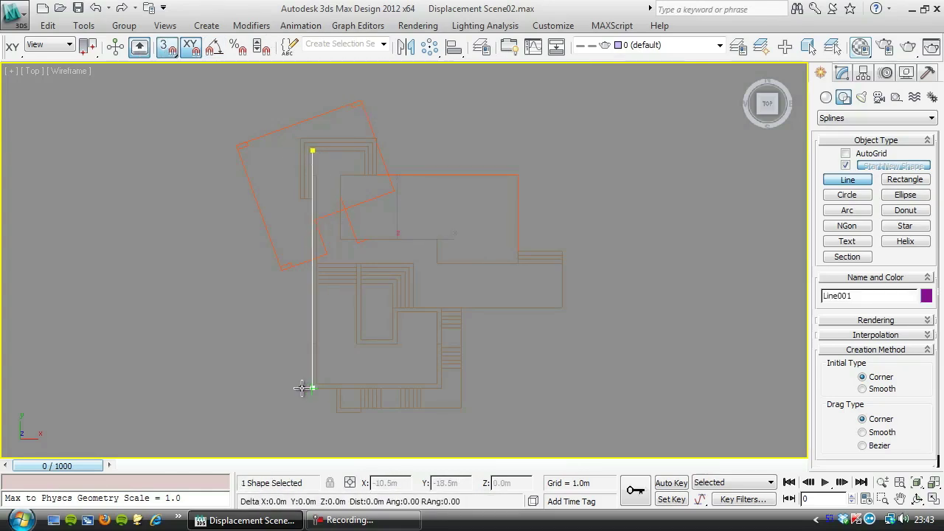
click(413, 261)
click(413, 308)
click(562, 307)
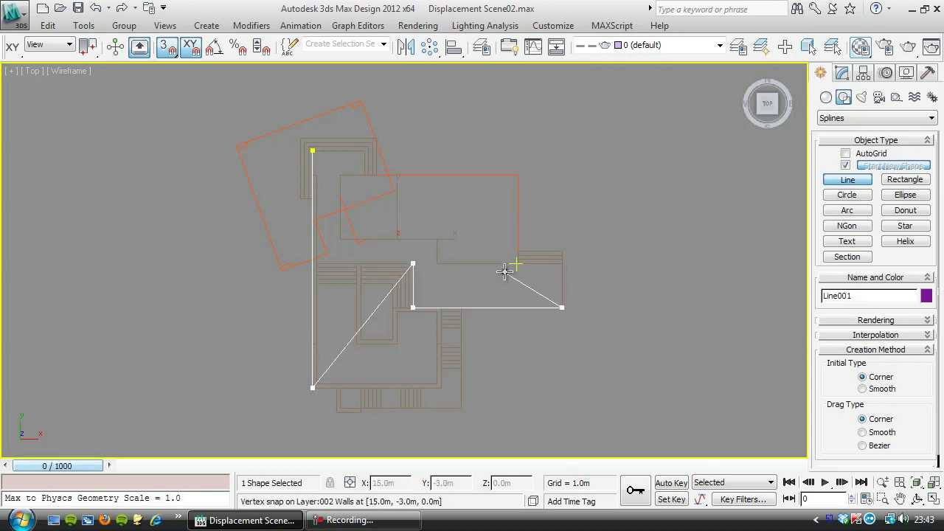
click(518, 263)
click(518, 174)
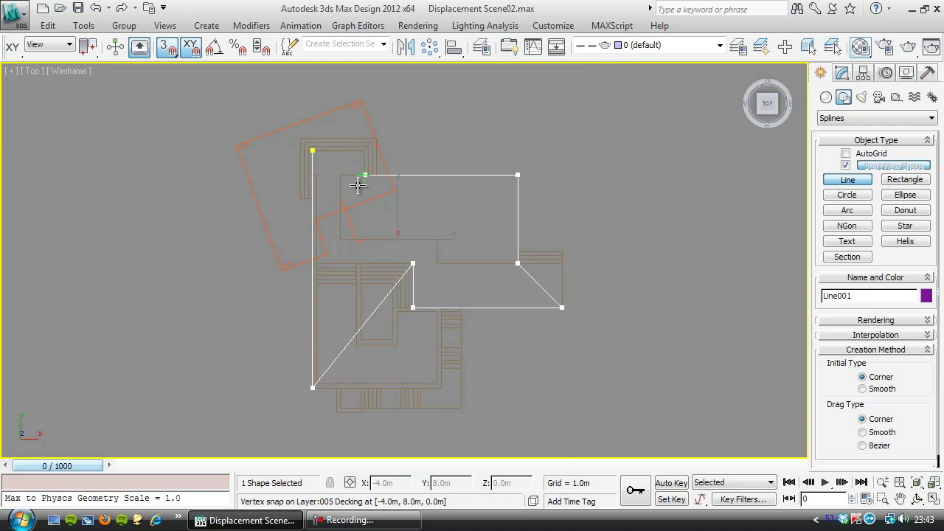
click(365, 175)
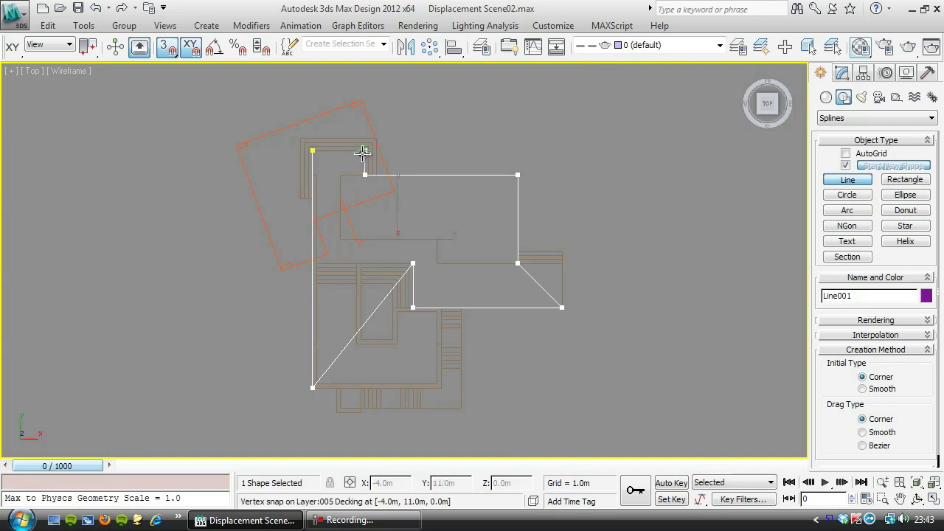
click(365, 150)
click(313, 150)
click(451, 303)
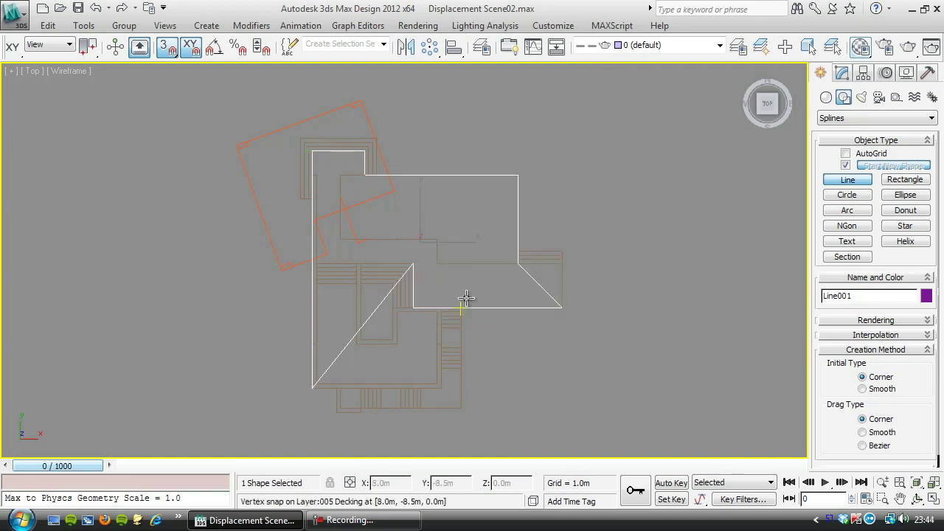
Move the new outline's lower-left vertex straight up along Y, snapping it level with the inner corner beside the steps.
click(841, 72)
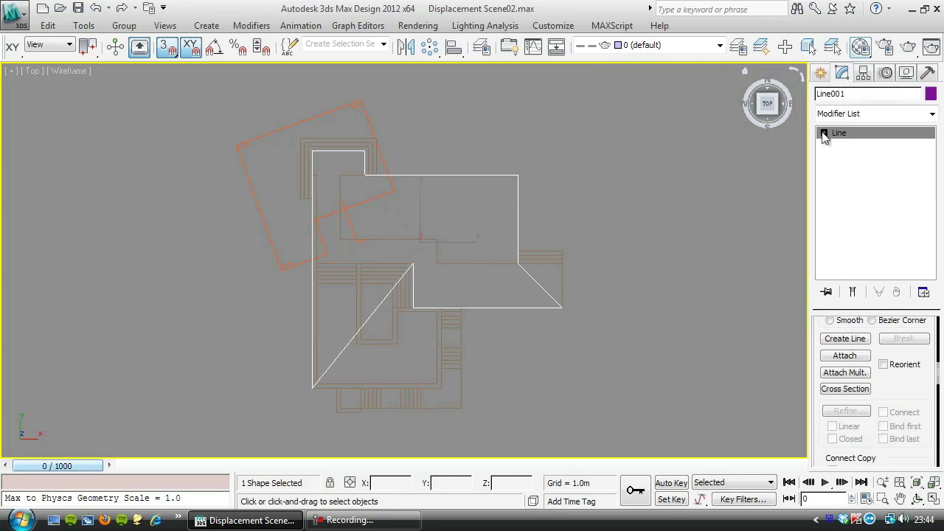
click(823, 132)
click(850, 145)
drag(295, 404, 302, 379)
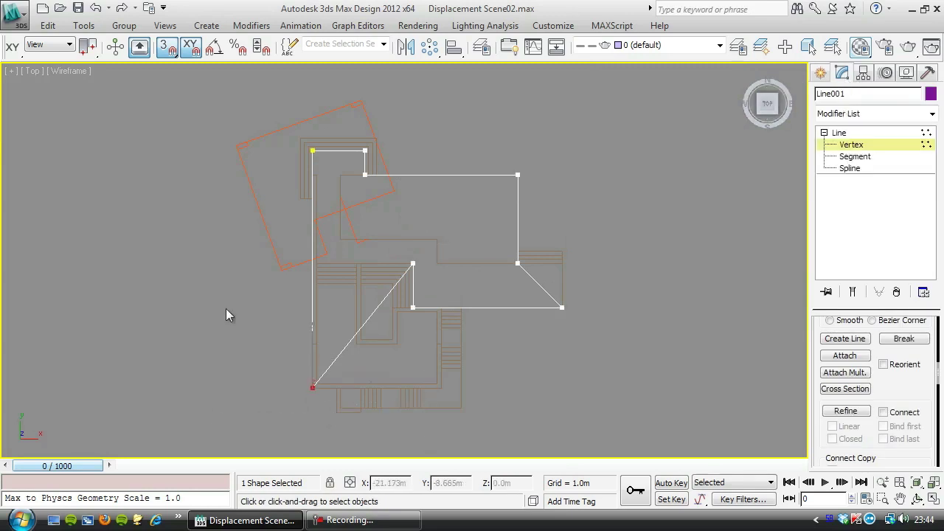
drag(53, 56, 358, 56)
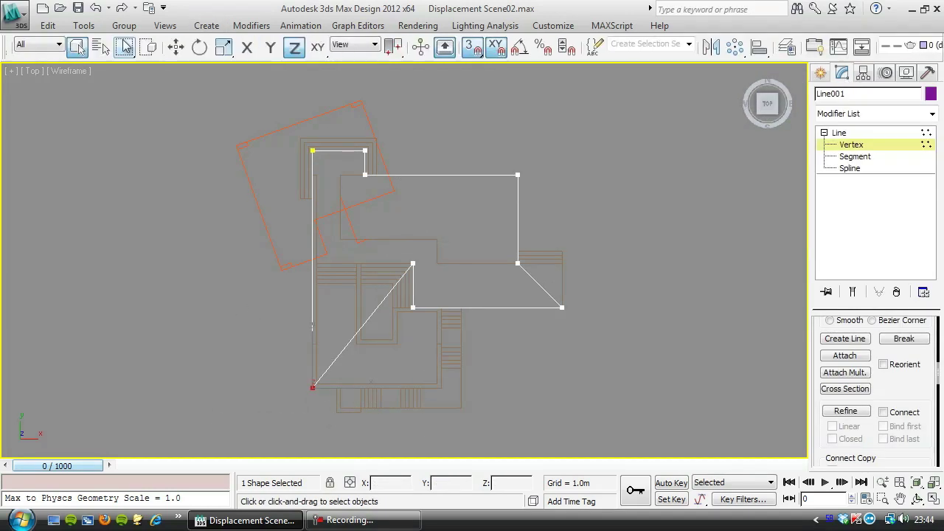
click(176, 47)
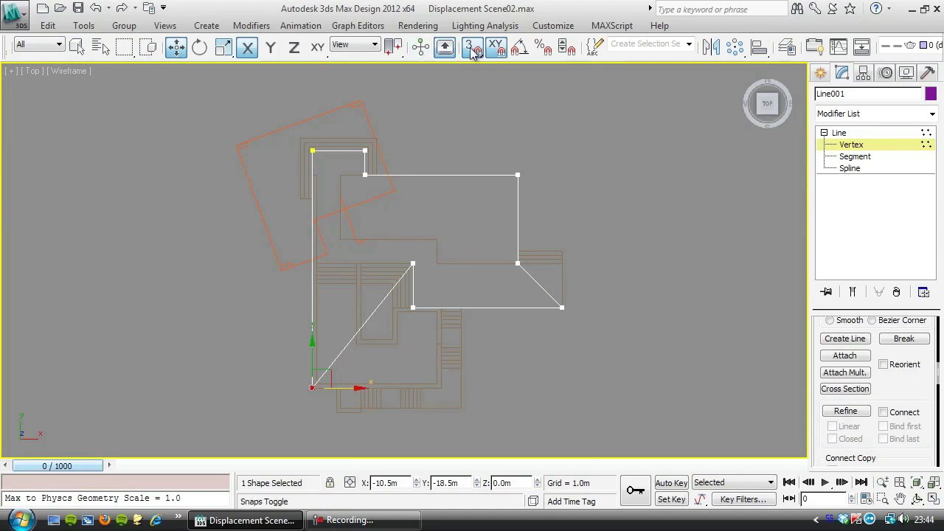
click(501, 52)
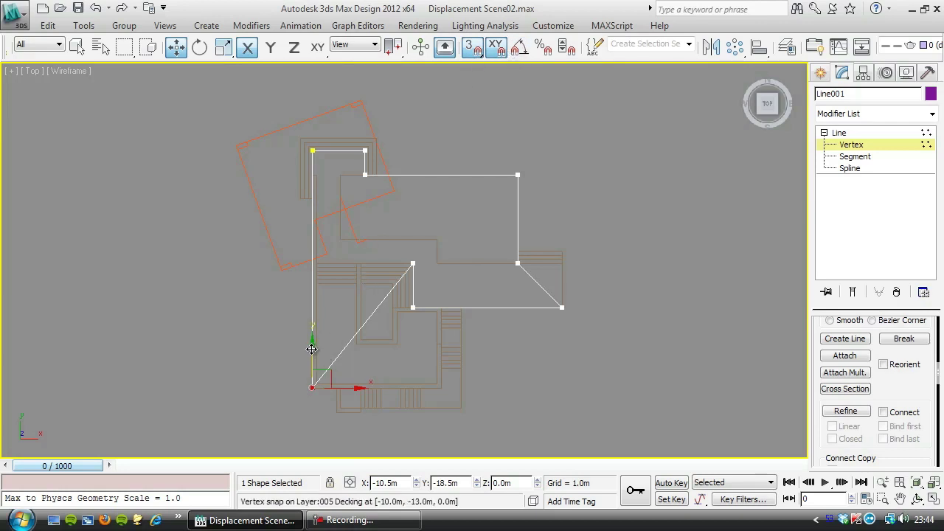
drag(312, 343, 412, 257)
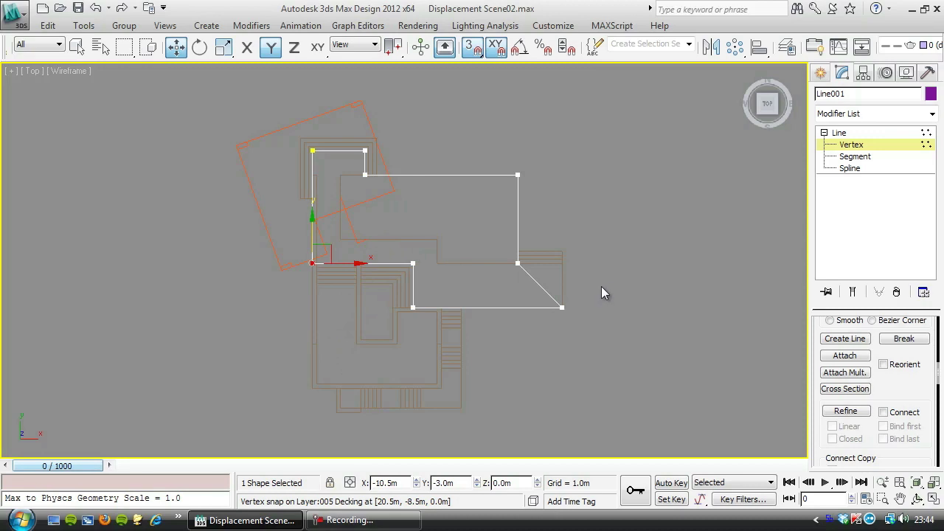
Snap the outline's lower-right vertex along X into line with the villa's right wall and delete the redundant vertex above it.
click(561, 307)
drag(611, 307, 516, 170)
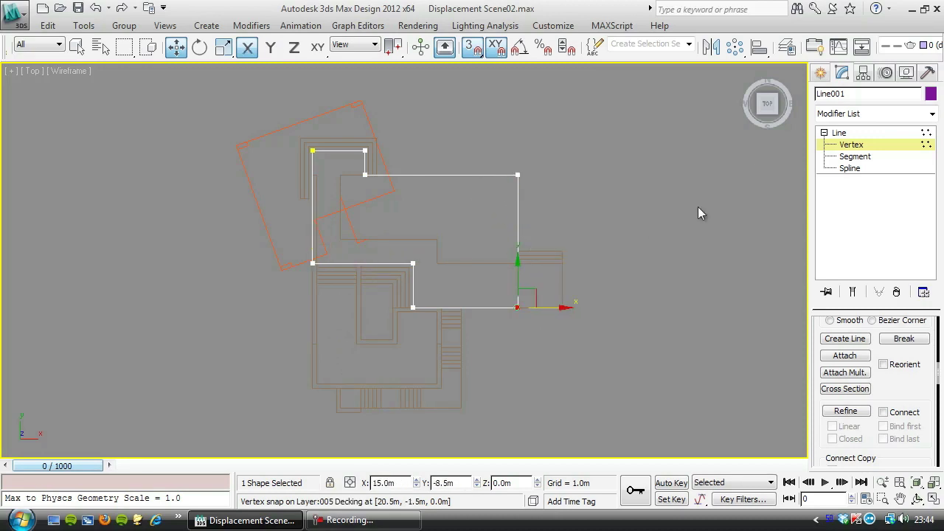
click(517, 263)
click(472, 277)
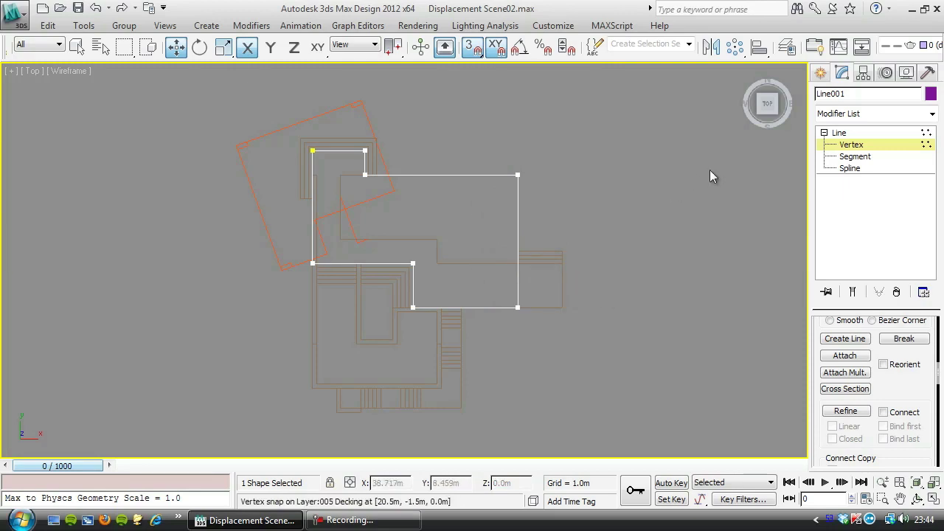
With snapping off, move the outline's left segment slightly inward along X to the middle of the wall thickness.
click(851, 155)
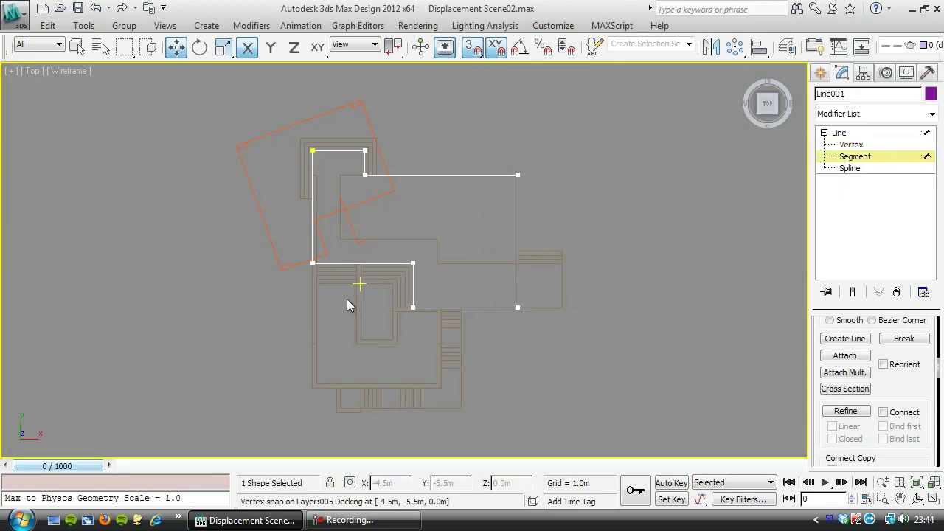
click(473, 47)
middle_drag(322, 248, 337, 246)
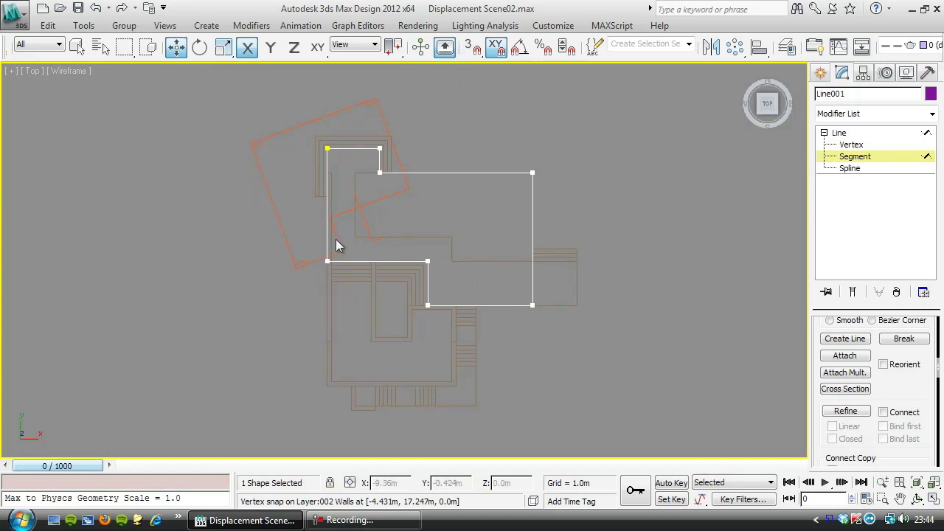
click(327, 226)
scroll(350, 203, up, 5)
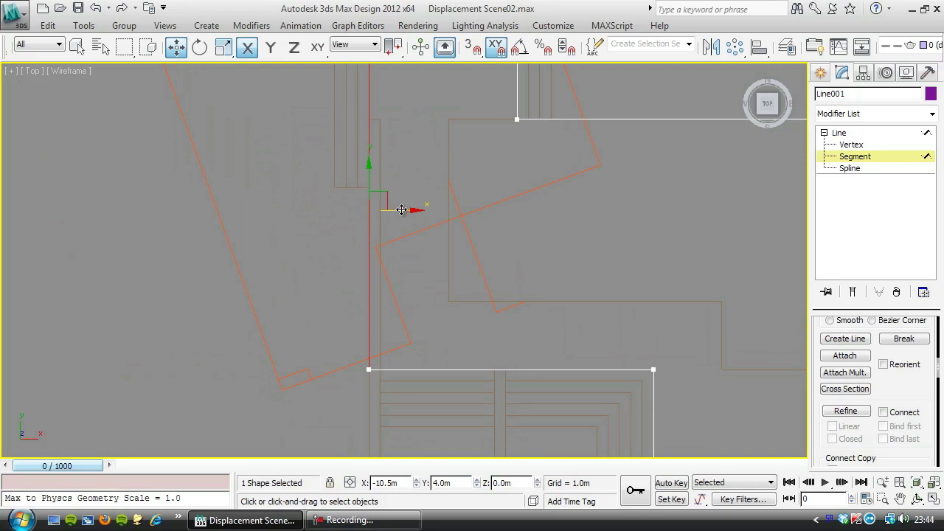
drag(400, 209, 406, 210)
Move the outline's horizontal segment above the steps upward to about Y -2.4 m, leaving a gap to the steps.
middle_drag(534, 361, 479, 273)
click(479, 280)
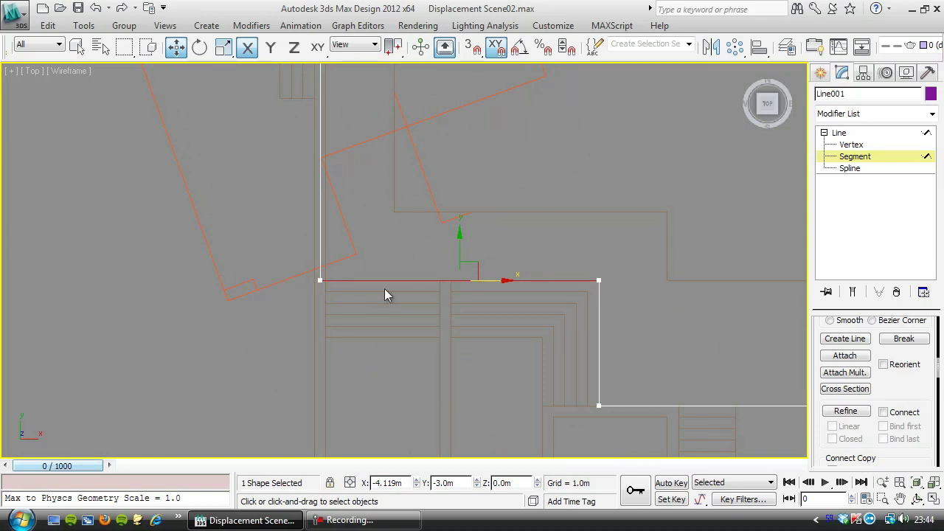
key(F6)
drag(459, 251, 463, 236)
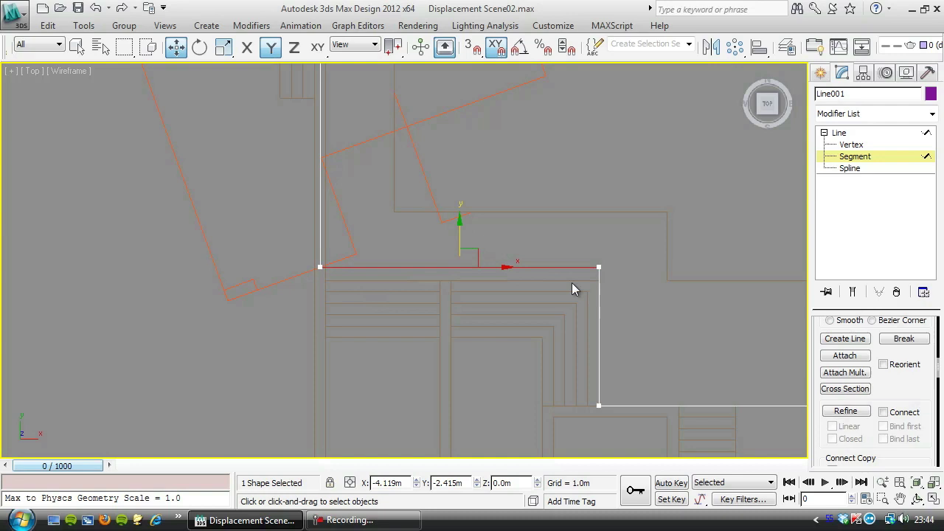
Move the short vertical segment beside the steps away from them along X to about 2.6 m.
click(601, 277)
middle_drag(649, 327, 440, 200)
key(F5)
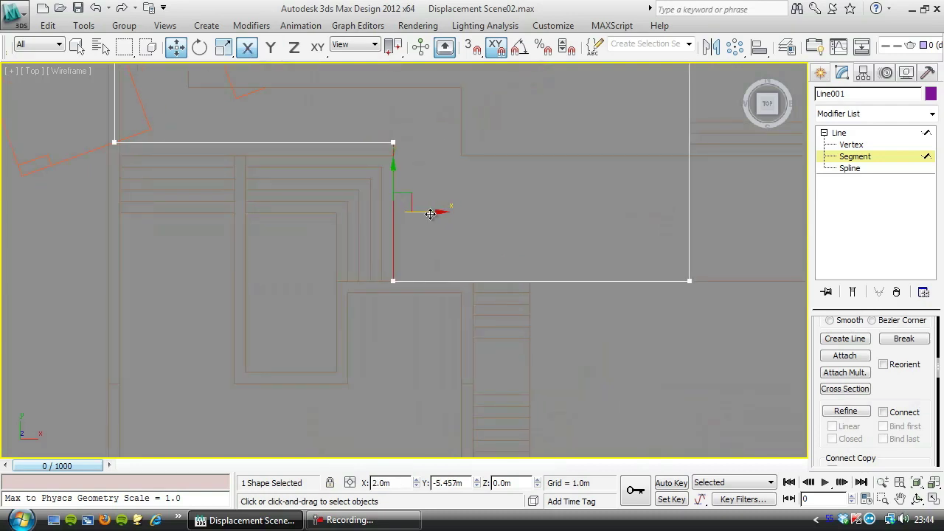
drag(432, 213, 443, 212)
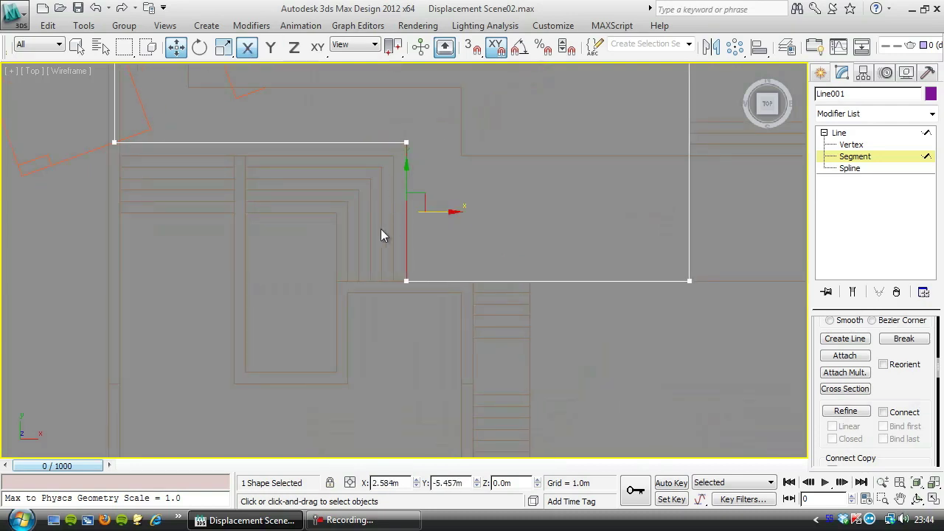
middle_drag(410, 258, 357, 267)
scroll(371, 244, down, 3)
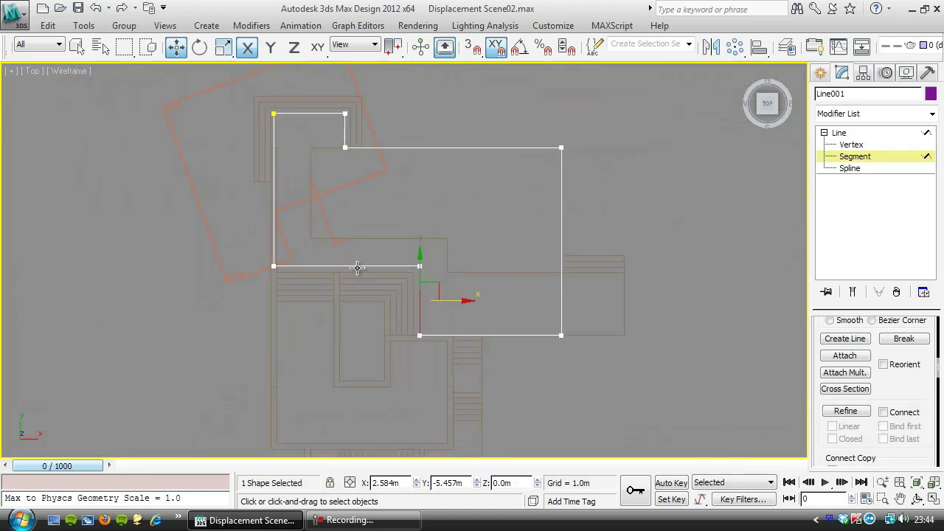
Finish editing the outline's segments and unhide the Layer:006 Road linework.
click(852, 158)
middle_drag(414, 257, 375, 382)
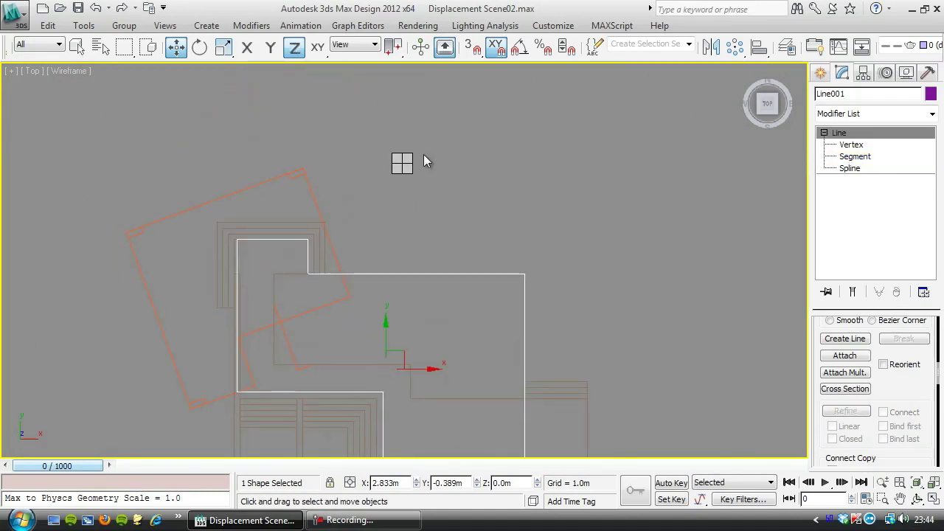
key(alt+h)
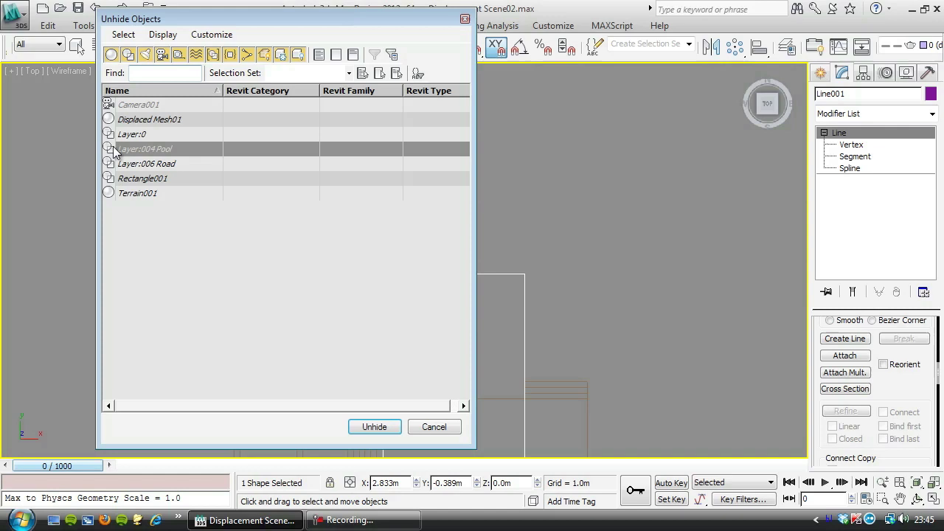
double_click(141, 164)
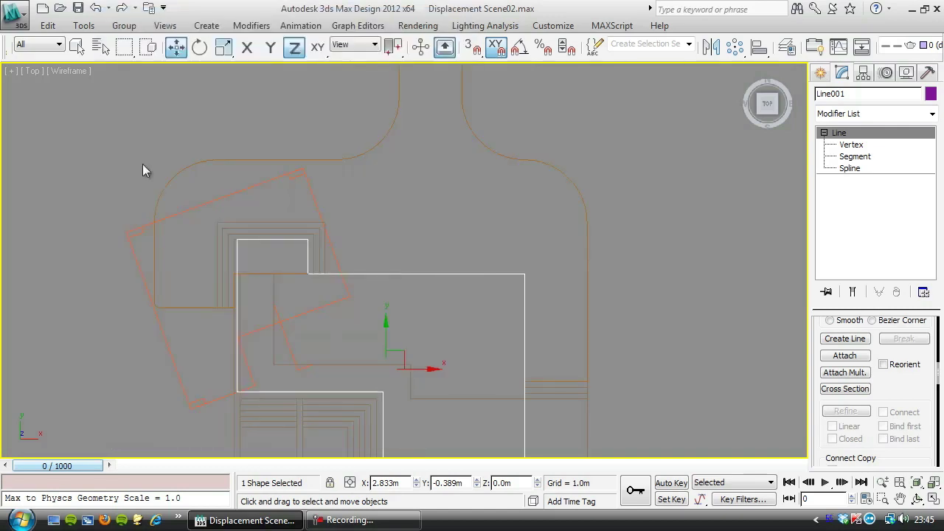
middle_drag(365, 204, 400, 253)
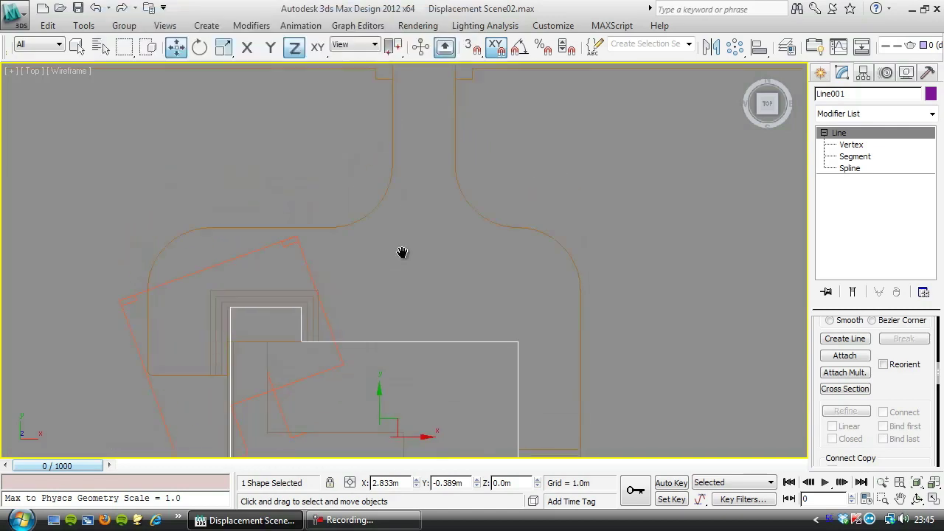
Detach a copy of the driveway segments of Layer:006 Road as a separate shape named Drive.
click(855, 157)
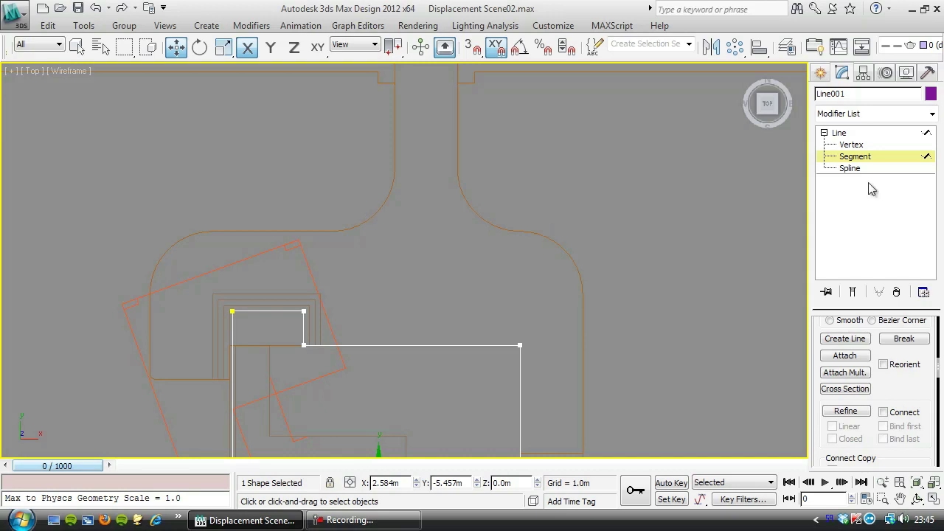
click(839, 133)
click(465, 195)
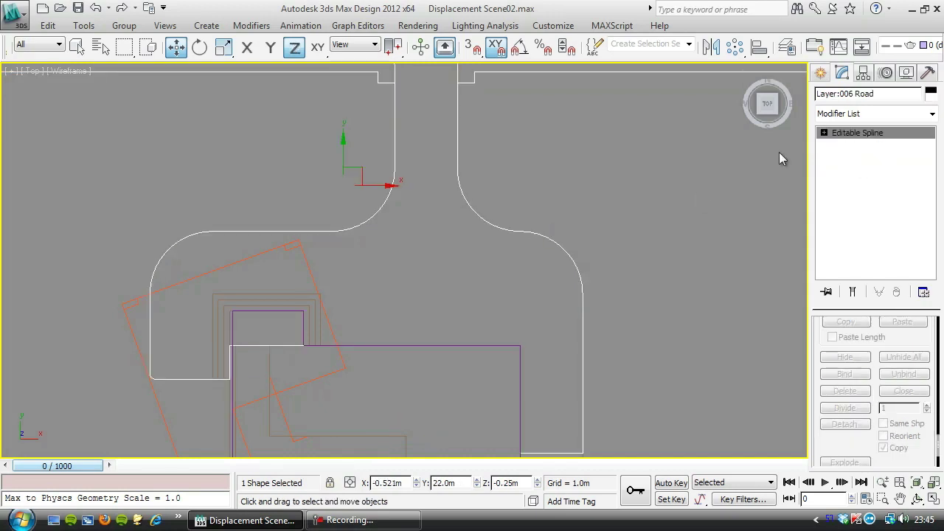
click(824, 132)
click(854, 157)
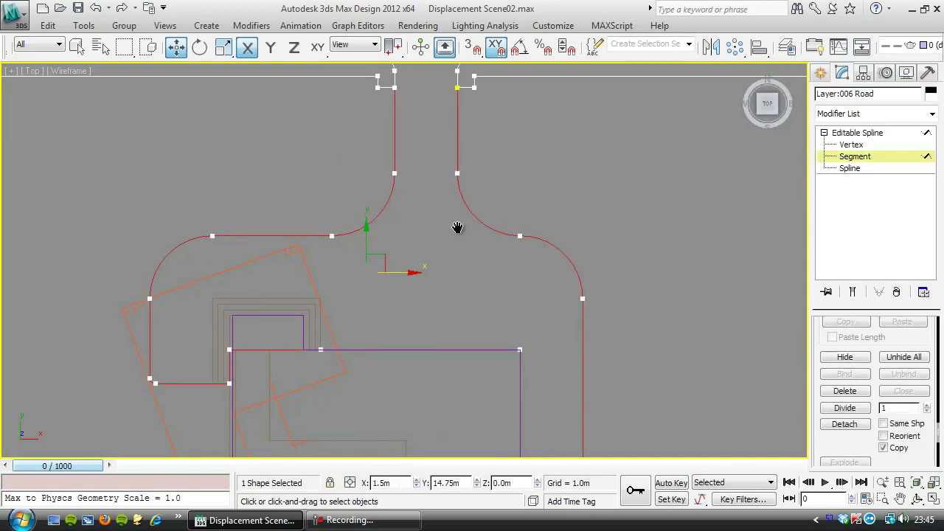
middle_drag(455, 228, 452, 283)
scroll(450, 281, down, 2)
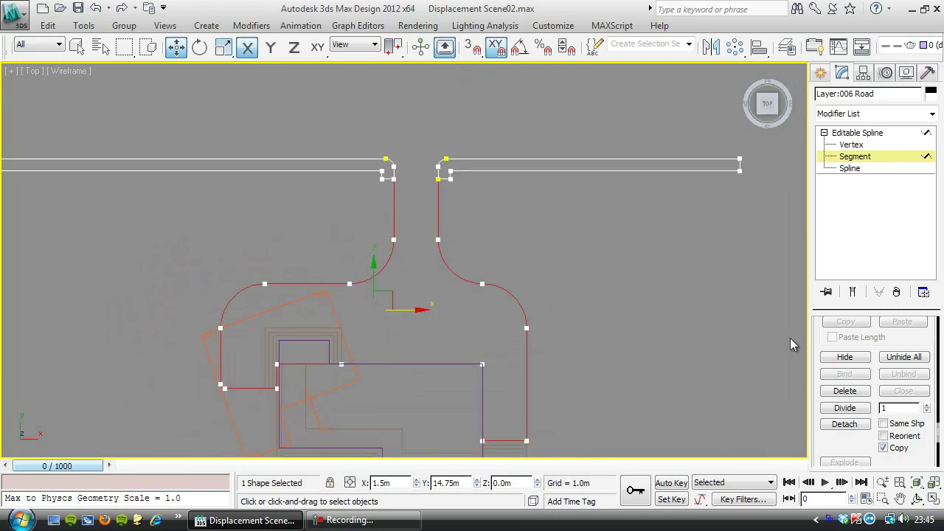
click(855, 428)
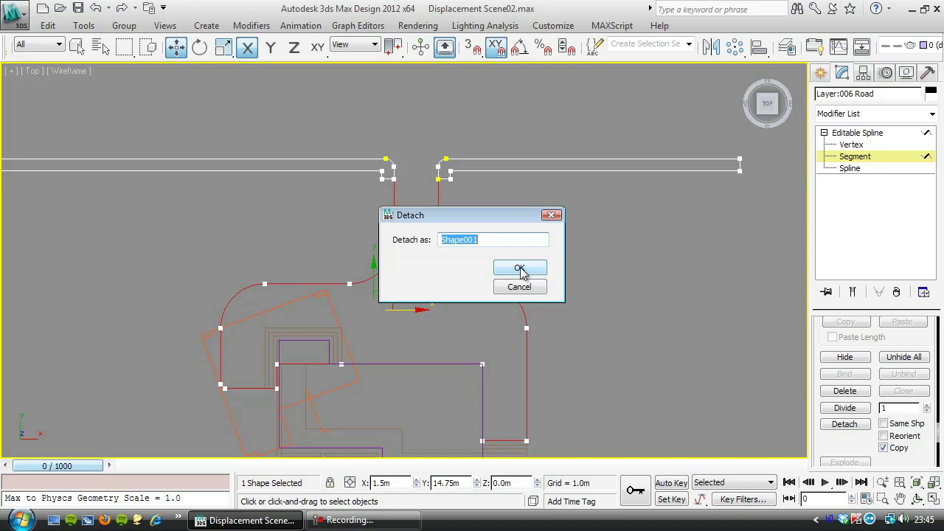
text(Drive)
click(520, 269)
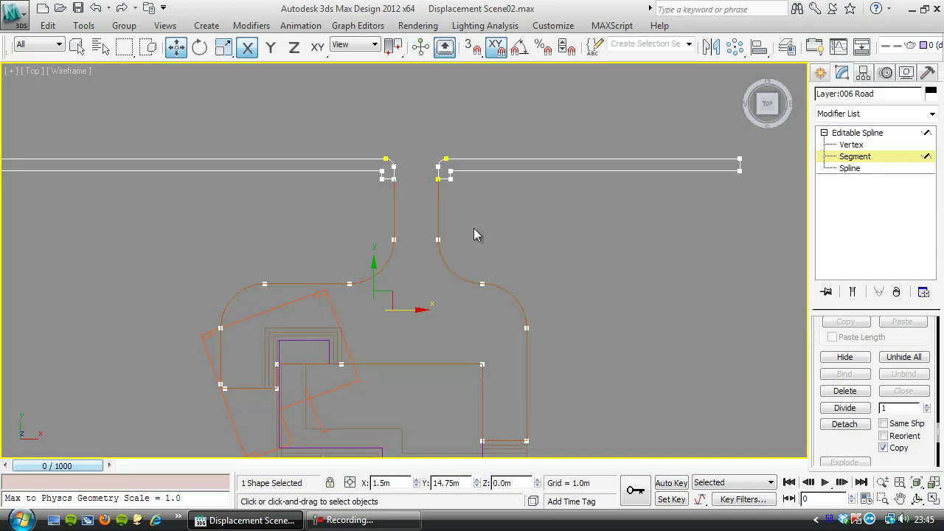
middle_drag(465, 182, 530, 216)
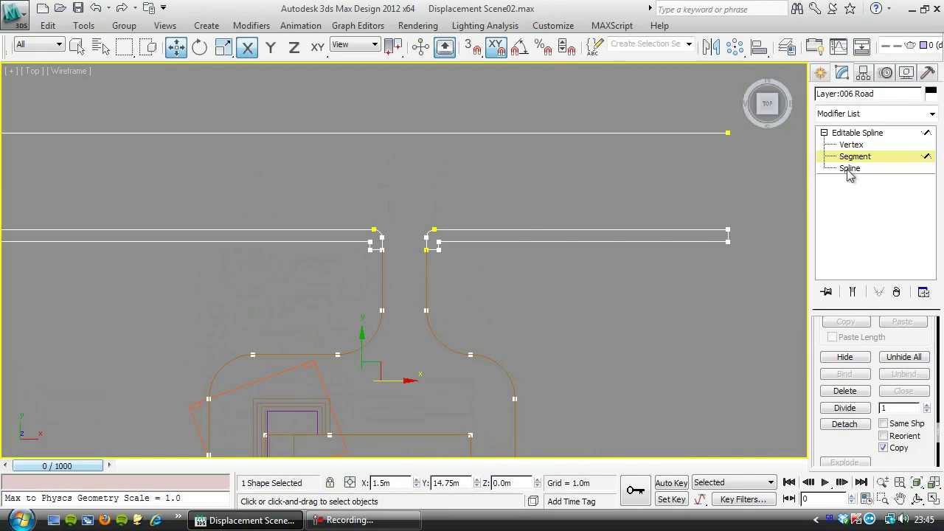
Draw a rectangle covering the road, snapping from the far road line's end at -48 m, 45.5 m to the kerb strip's opposite outer corner.
middle_drag(265, 266, 315, 257)
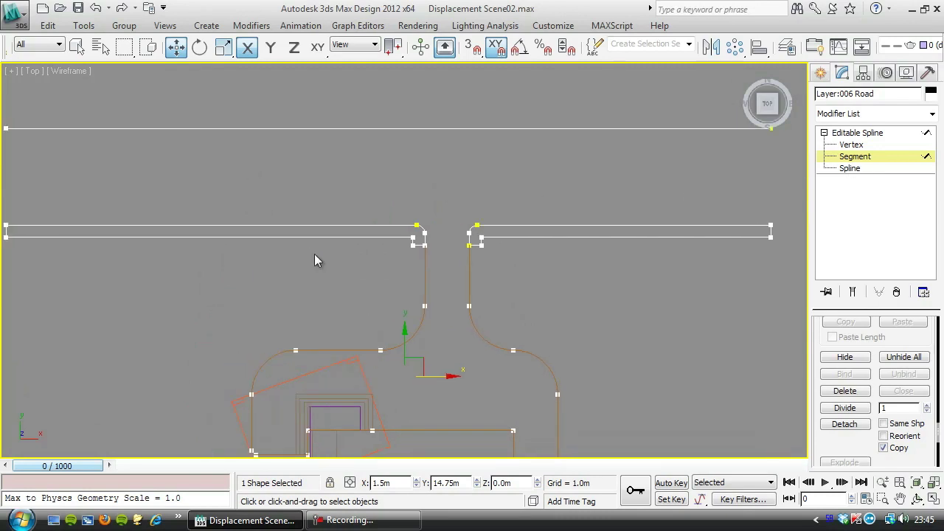
scroll(314, 259, down, 4)
click(853, 157)
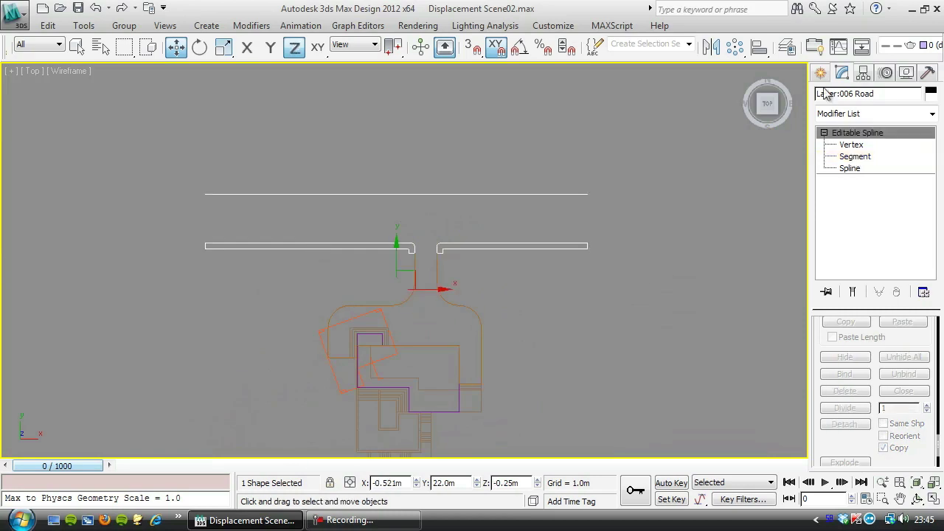
click(820, 72)
click(905, 180)
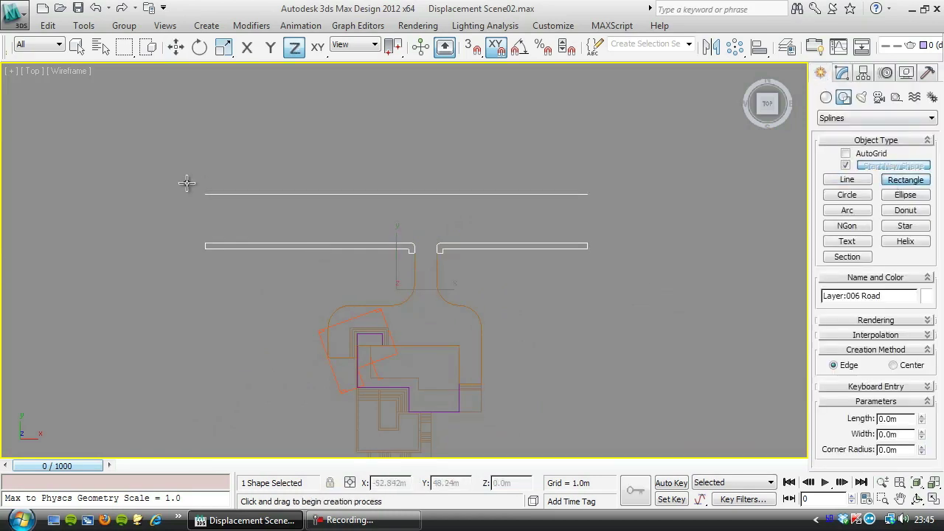
click(472, 47)
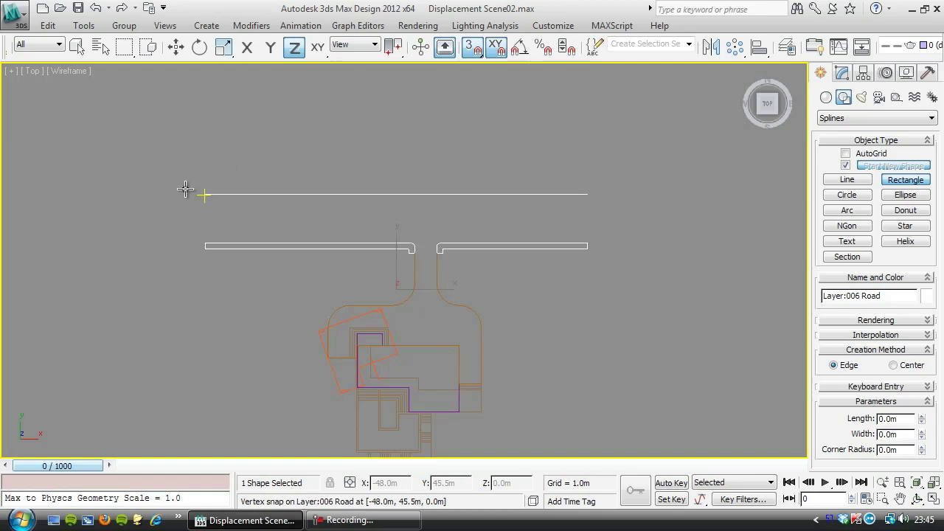
drag(205, 194, 584, 256)
right_click(577, 280)
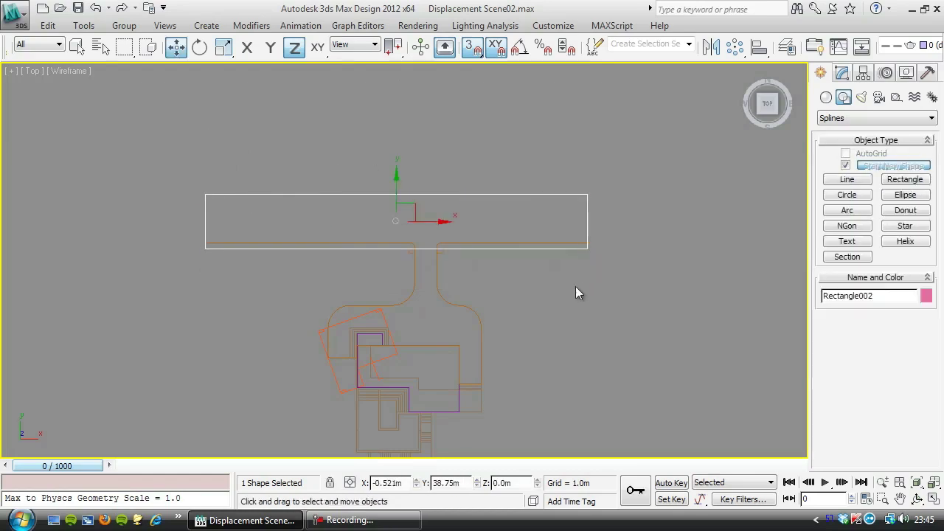
Move the Drive shape's two open end vertices along Y, snapping them to the near edge of the road rectangle.
click(438, 274)
click(841, 73)
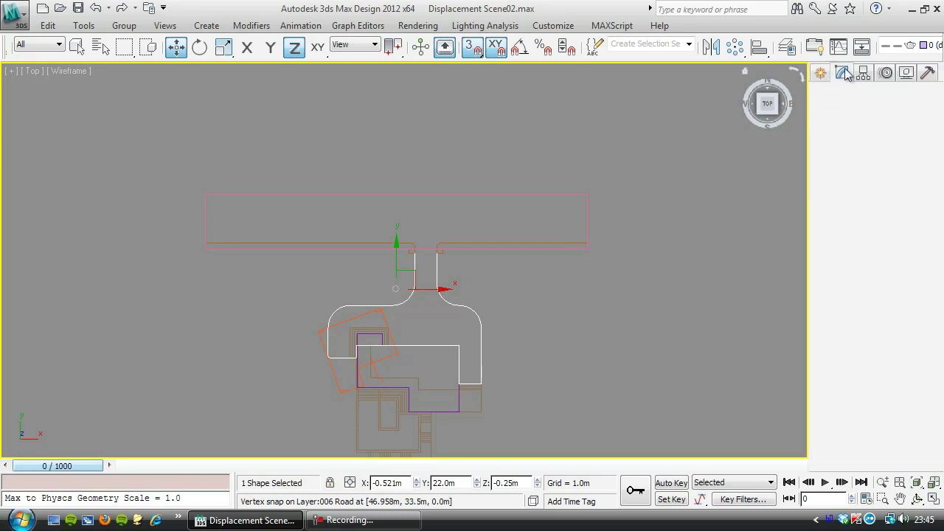
click(851, 144)
drag(474, 235, 377, 267)
key(F6)
drag(441, 214, 599, 254)
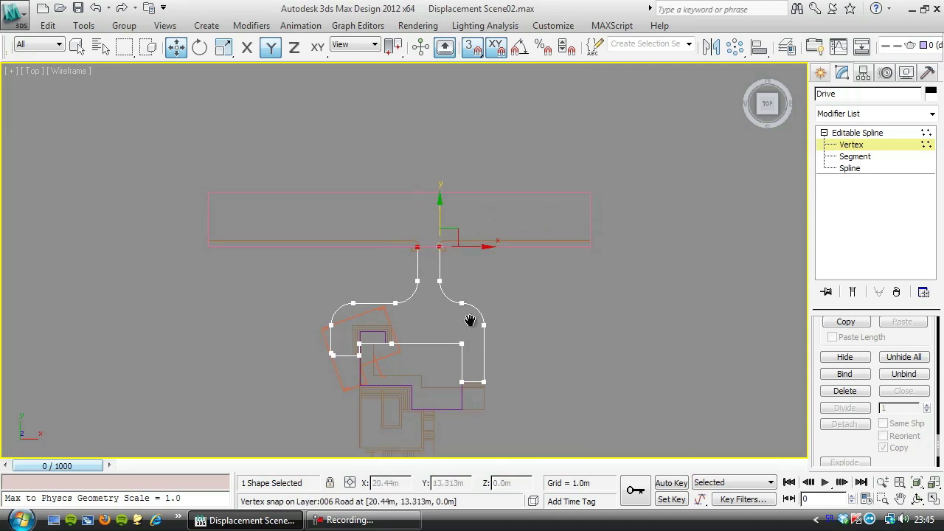
middle_drag(390, 336, 416, 232)
alt+middle_drag(522, 263, 470, 319)
scroll(480, 304, up, 3)
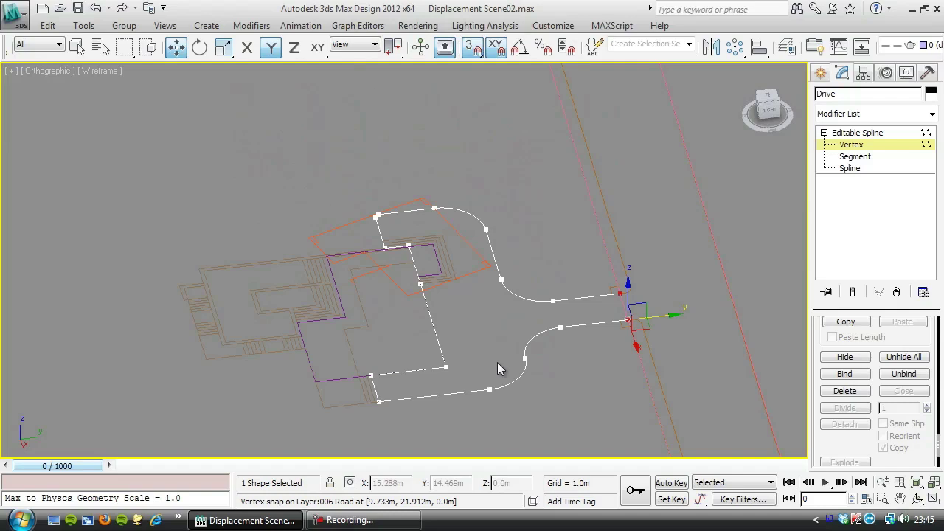
scroll(442, 295, up, 3)
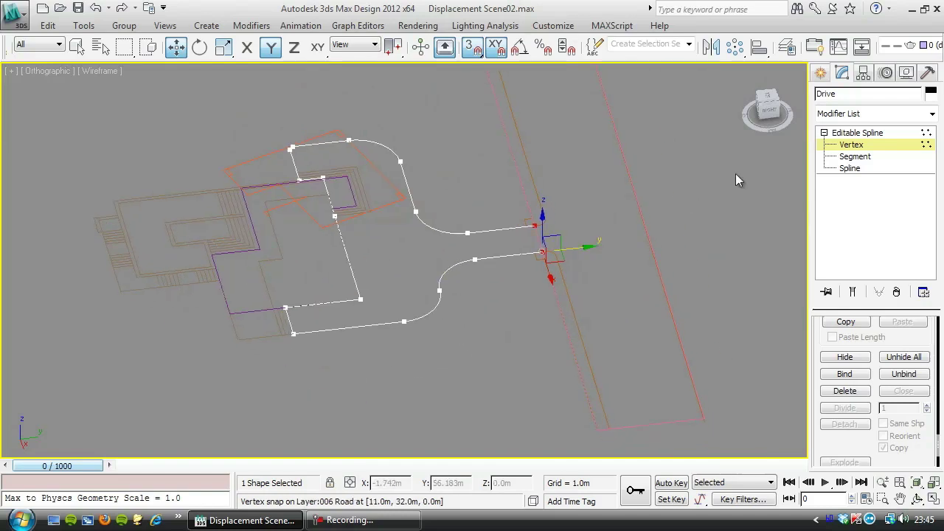
click(851, 146)
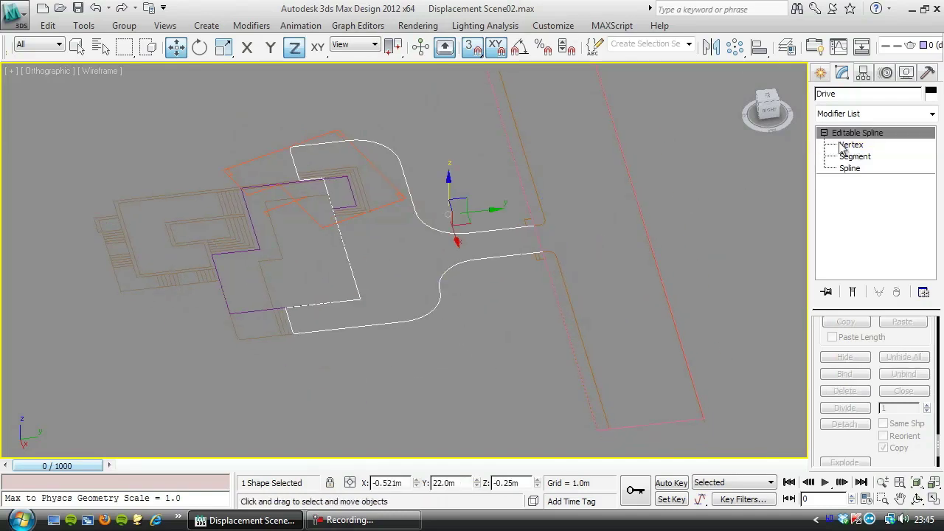
Delete the original Layer:006 Road linework, keeping the Drive shape and the road rectangle.
click(541, 204)
click(590, 147)
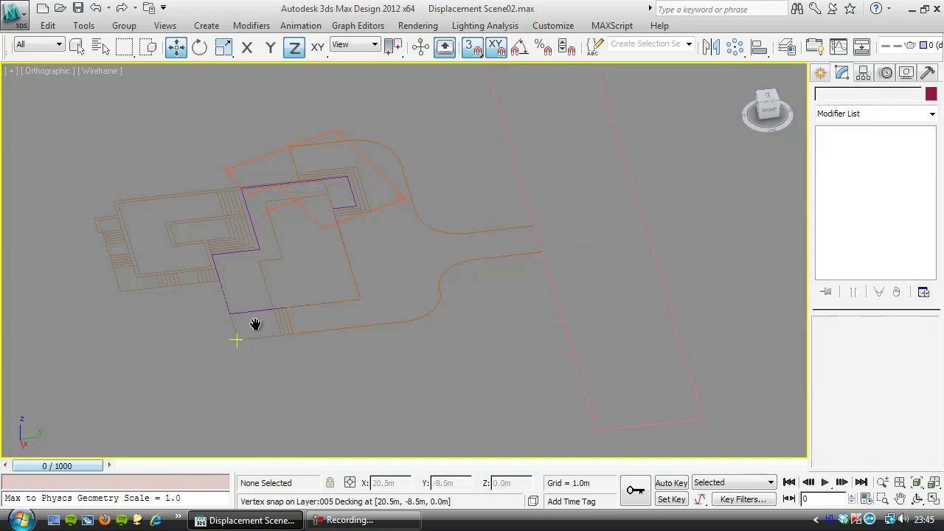
middle_drag(255, 326, 342, 318)
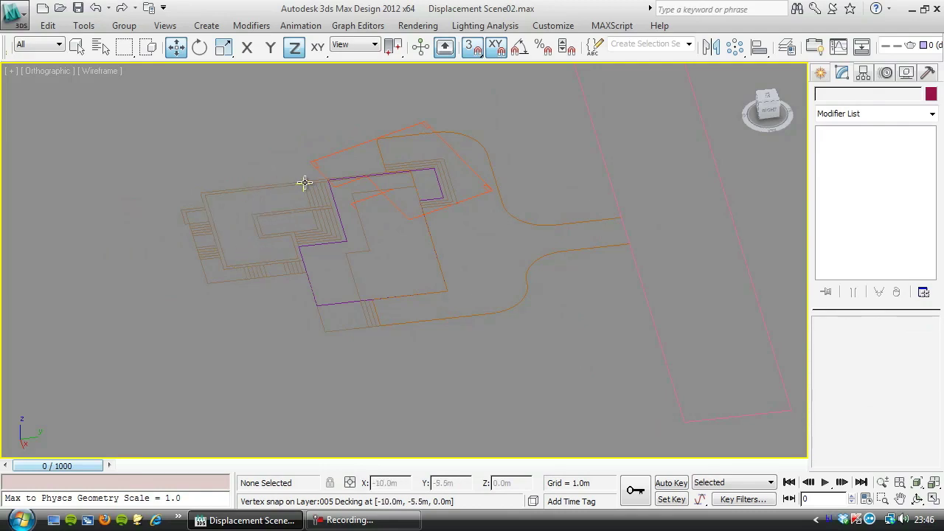
Trace a closed corner line around the decking area in top view, snapping to the decking corners and the villa outline.
key(t)
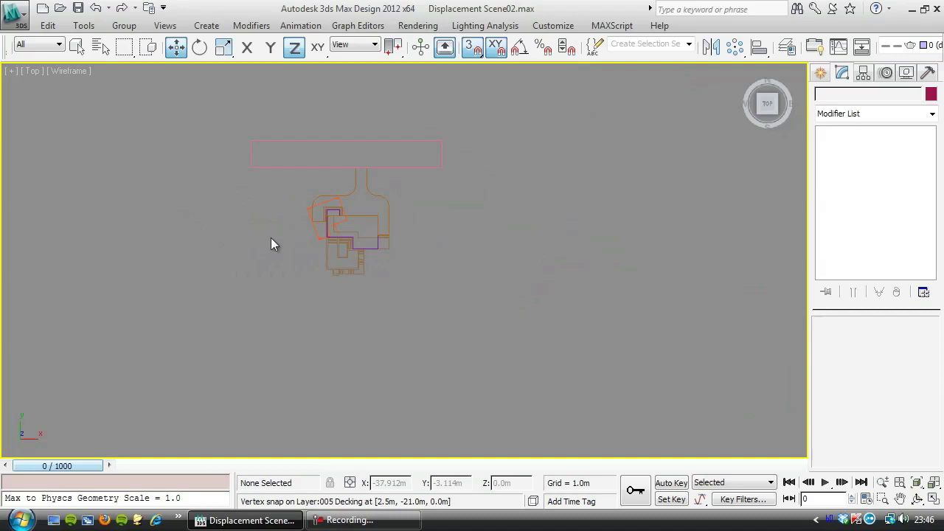
scroll(326, 258, up, 6)
scroll(358, 238, down, 2)
click(820, 72)
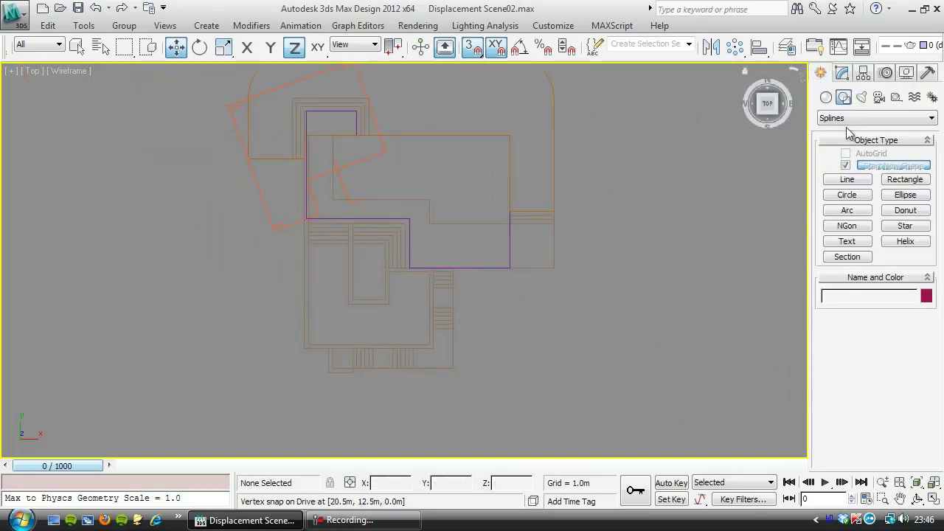
click(845, 184)
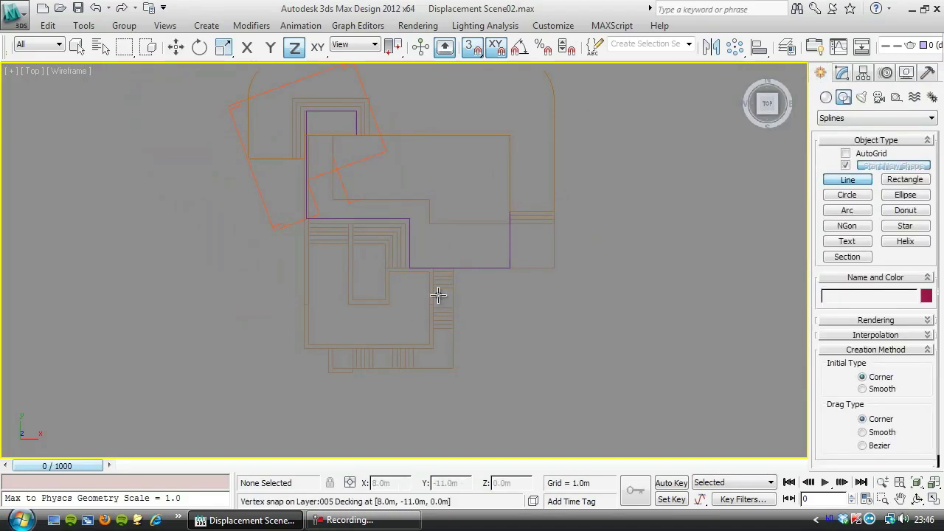
click(303, 348)
click(433, 348)
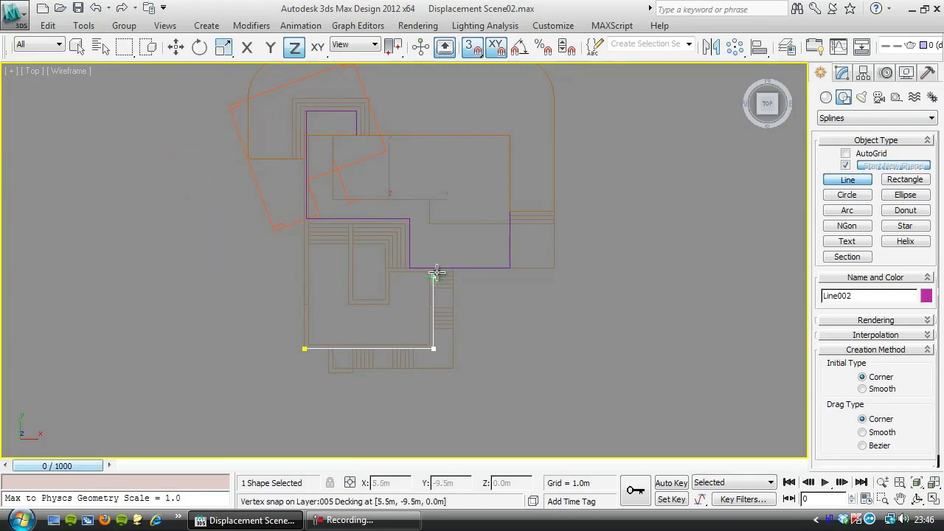
click(432, 268)
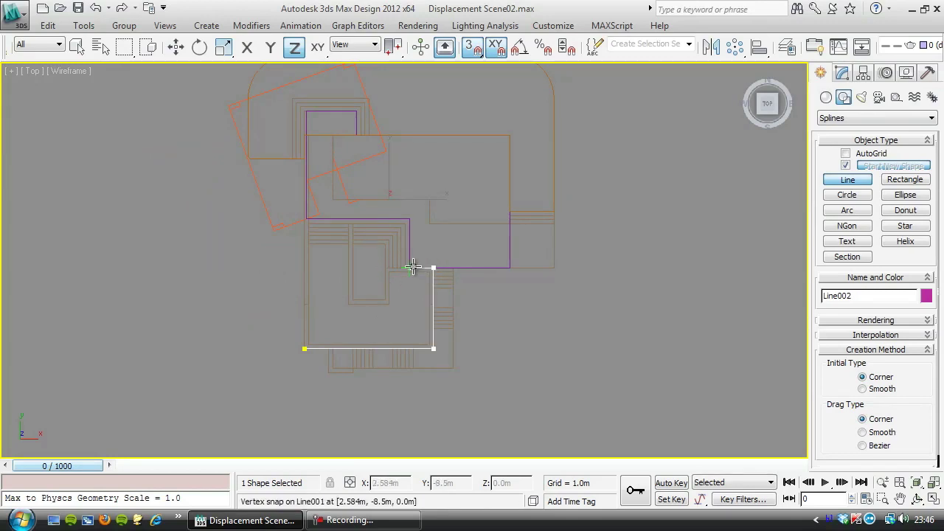
click(409, 268)
click(410, 218)
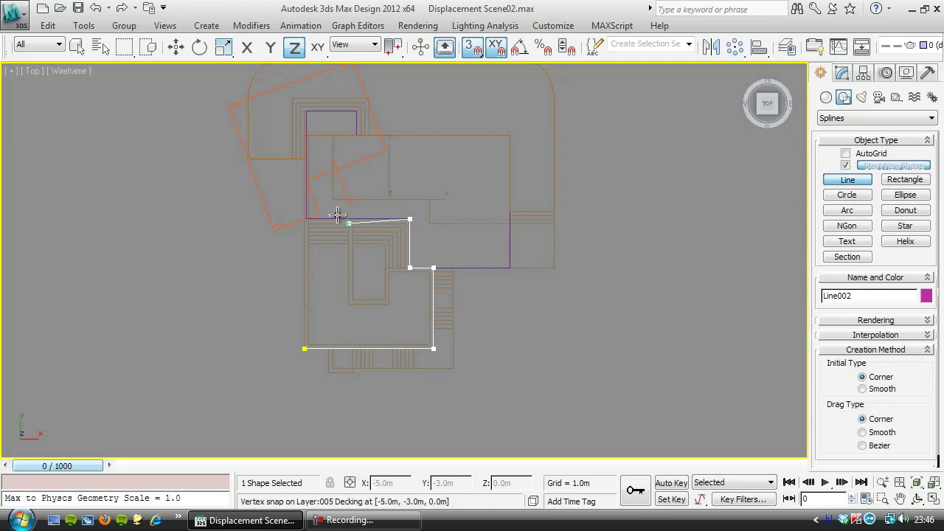
click(306, 219)
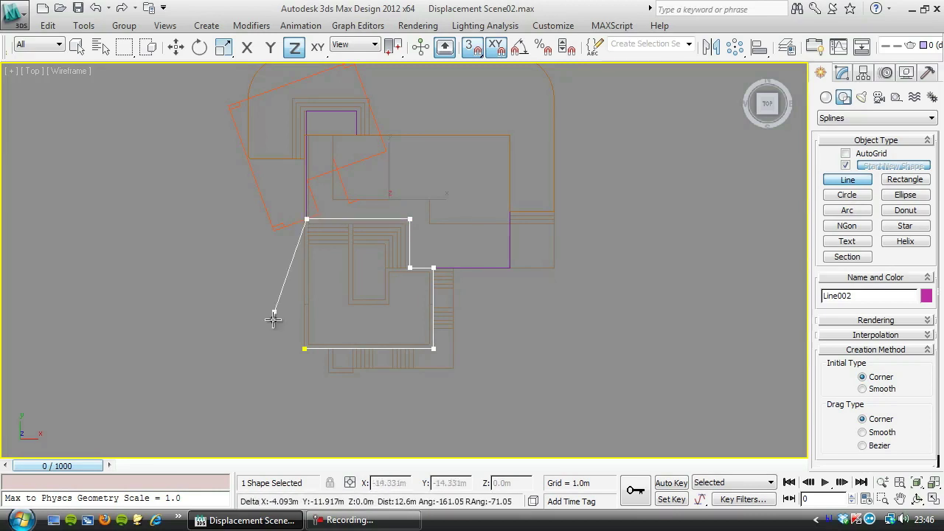
click(304, 348)
click(449, 302)
Move the decking line's lower-left vertex inward along X to about -10.24 m, in line with the corner above.
click(841, 72)
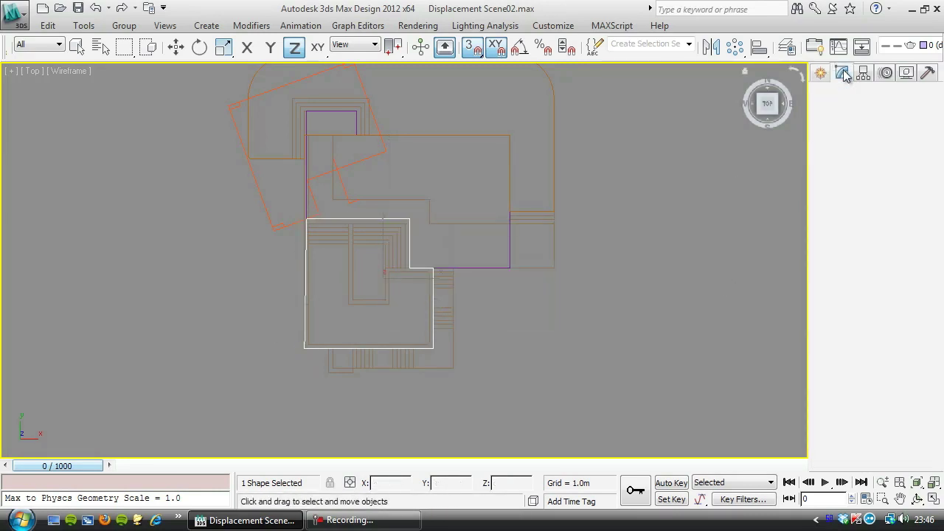
click(824, 133)
click(850, 145)
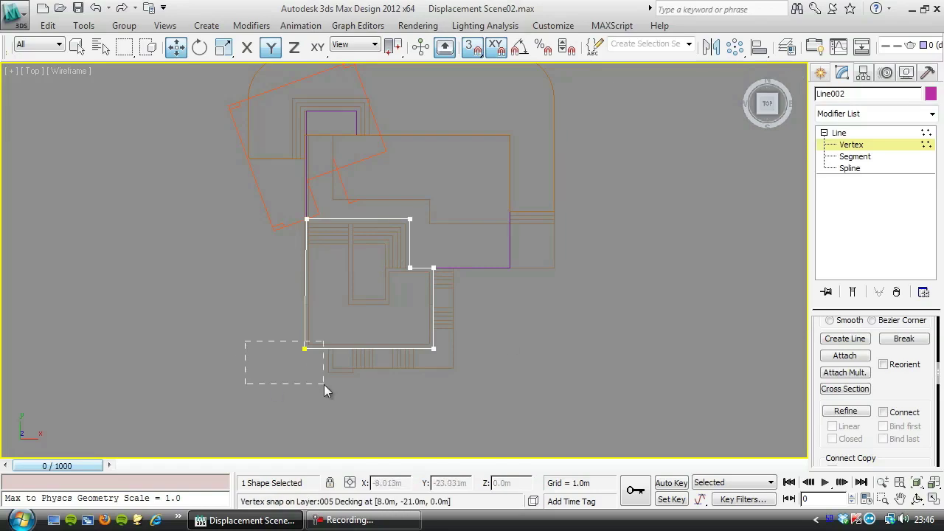
drag(324, 384, 323, 384)
middle_drag(324, 384, 387, 315)
drag(377, 319, 365, 291)
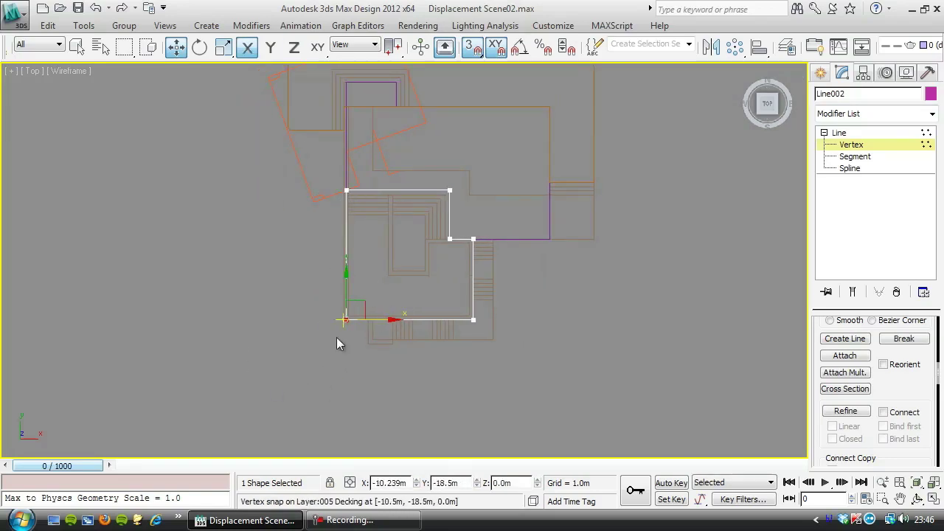
scroll(347, 317, up, 5)
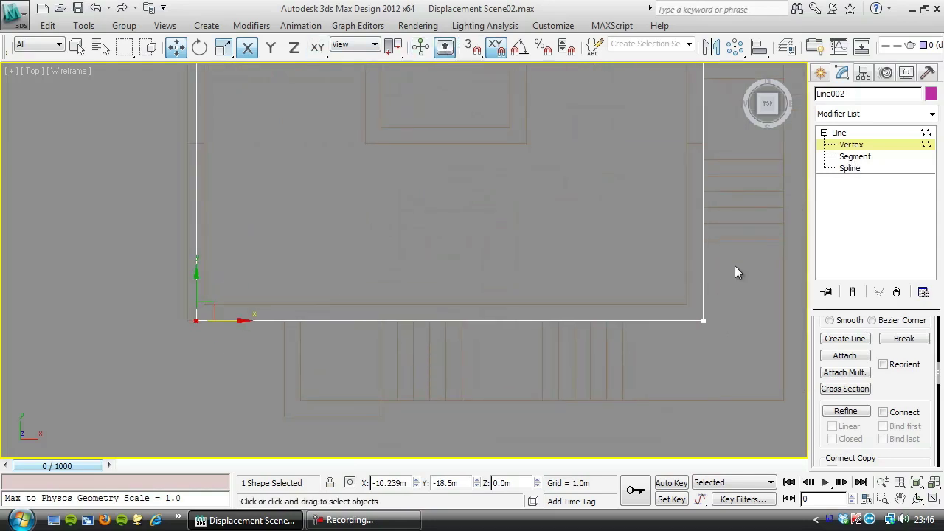
Move the decking line's bottom edge vertices slightly up along Y and its right edge vertices slightly inward along X, without snapping.
drag(175, 403, 177, 401)
drag(201, 288, 201, 278)
middle_drag(542, 196, 379, 287)
scroll(379, 287, down, 2)
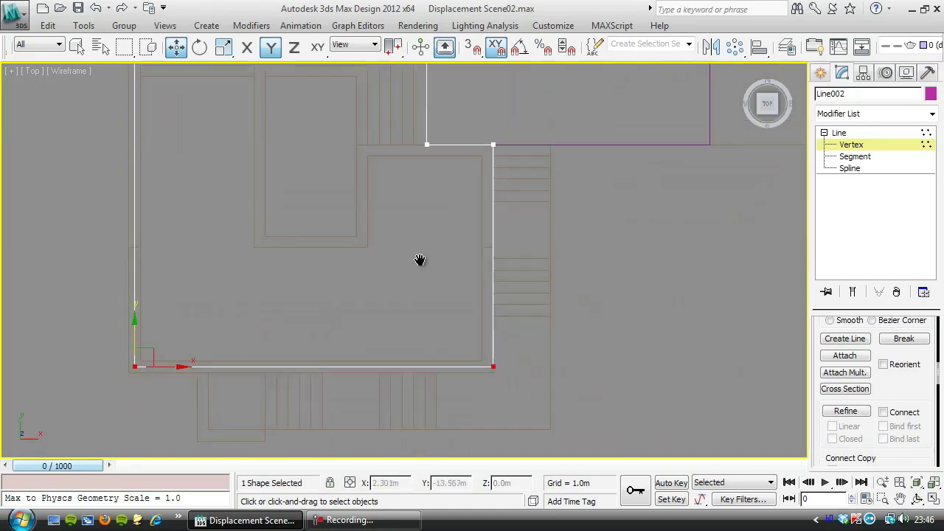
drag(552, 126, 460, 407)
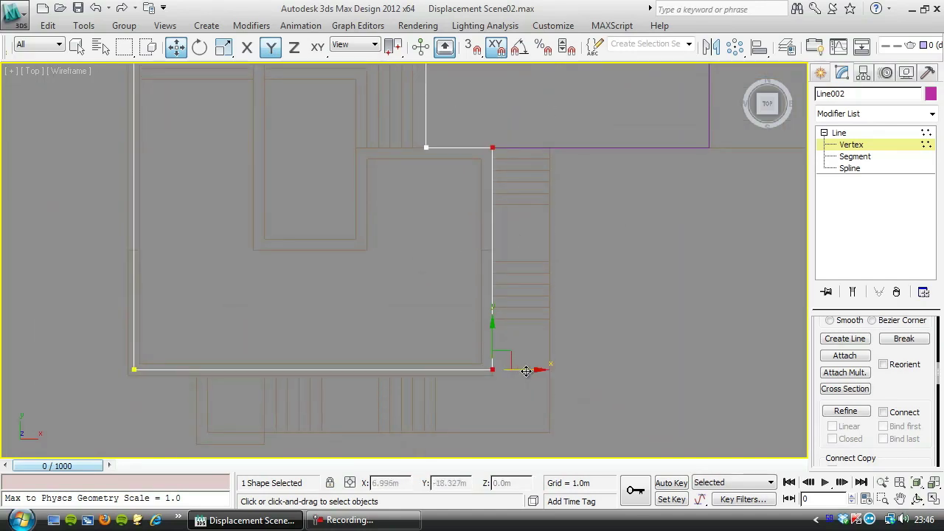
drag(518, 368, 511, 368)
middle_drag(414, 253, 410, 329)
scroll(332, 276, down, 2)
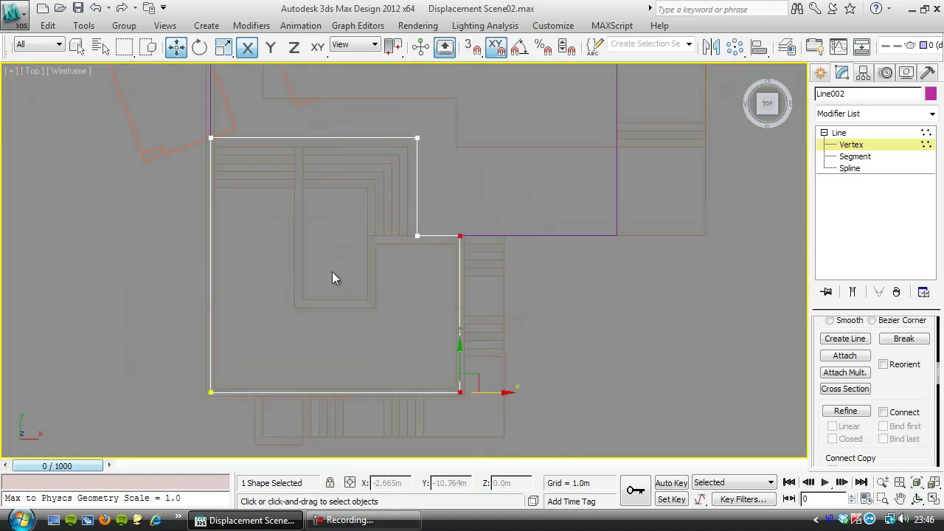
Shift the decking line's edges beside the villa slightly outward along Y and X so they overlap the villa outline.
middle_drag(332, 276, 356, 316)
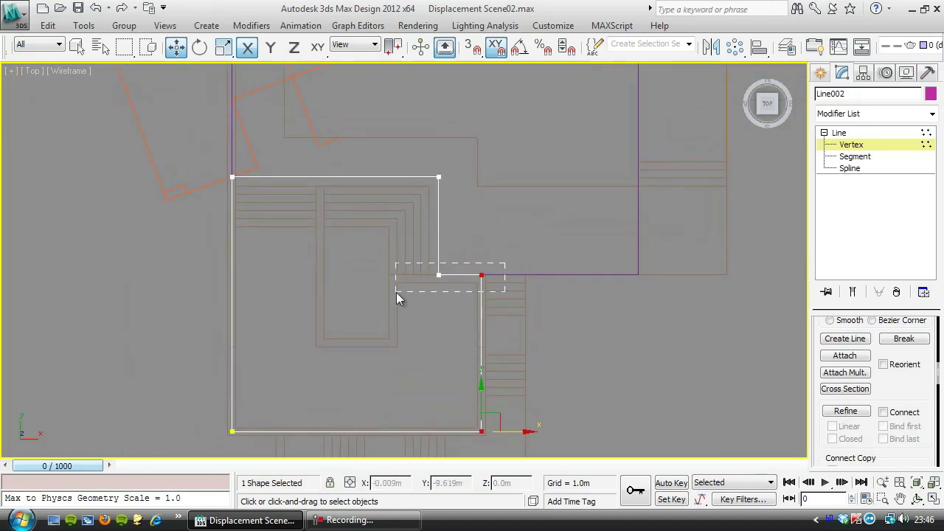
drag(396, 292, 395, 292)
drag(482, 244, 482, 240)
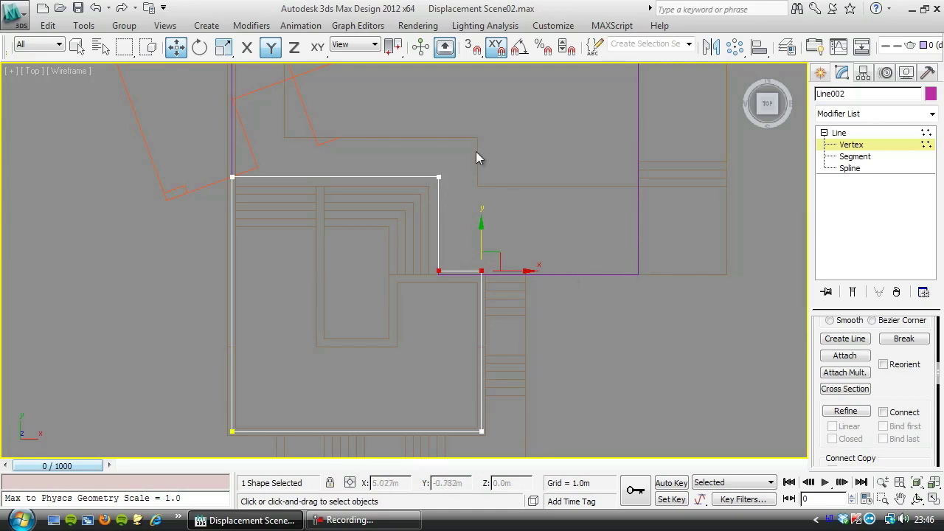
drag(359, 187, 200, 183)
drag(437, 143, 437, 143)
drag(452, 288, 472, 270)
scroll(346, 284, down, 3)
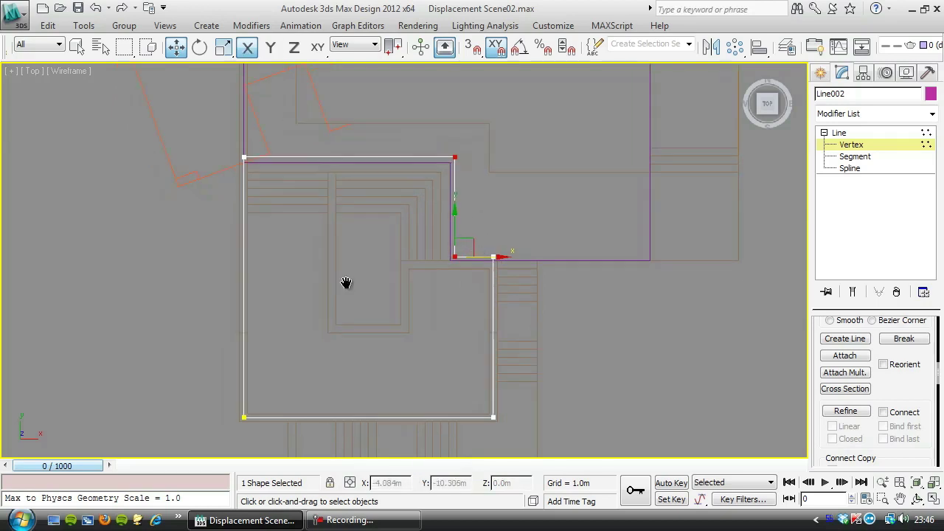
click(852, 146)
scroll(518, 311, down, 2)
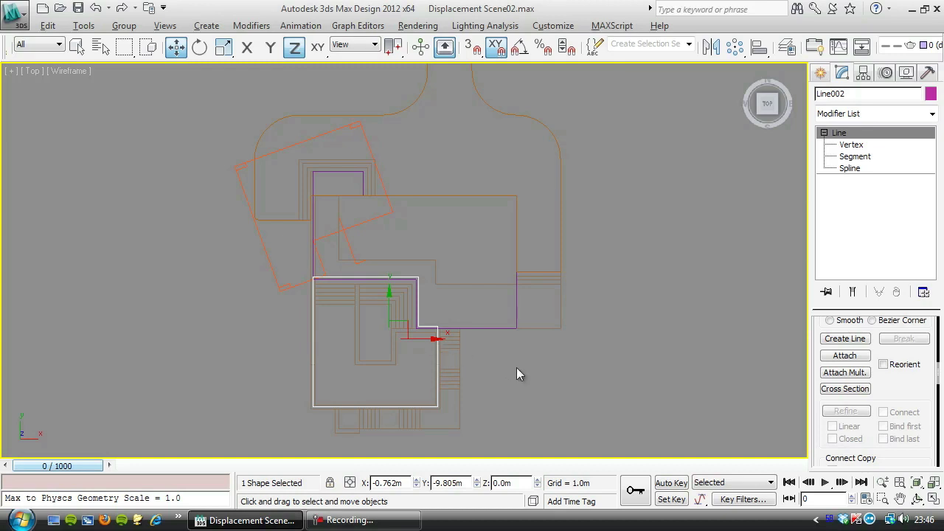
Unhide the Villa layer in an orthographic view and bring up the spline creation tools.
alt+middle_drag(516, 367, 438, 282)
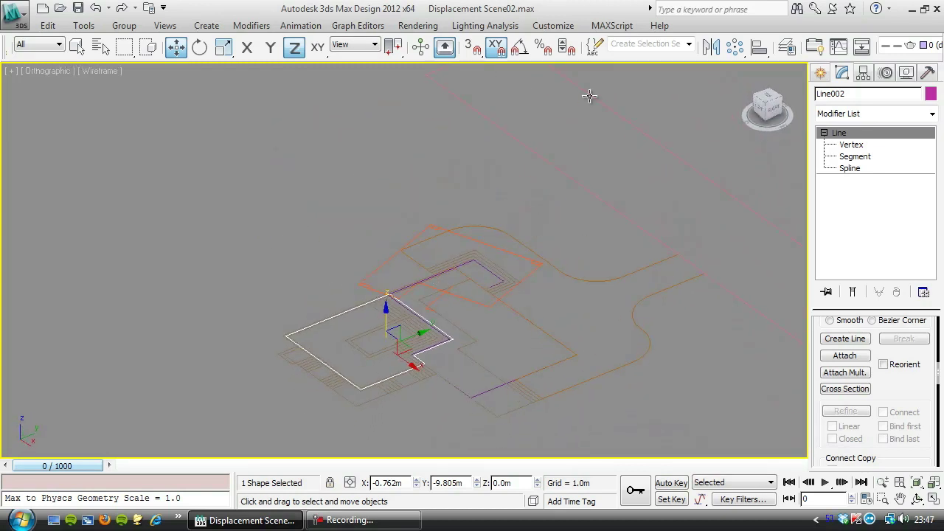
drag(694, 49, 390, 50)
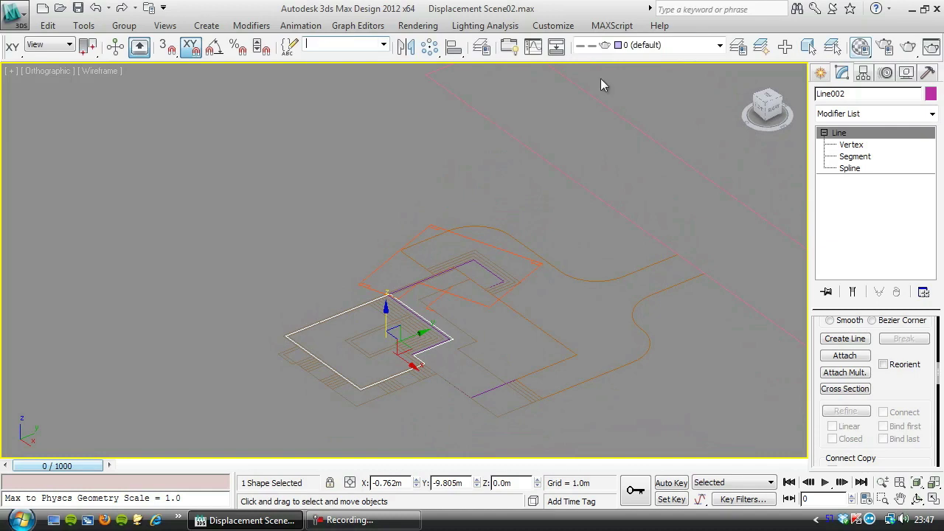
click(719, 46)
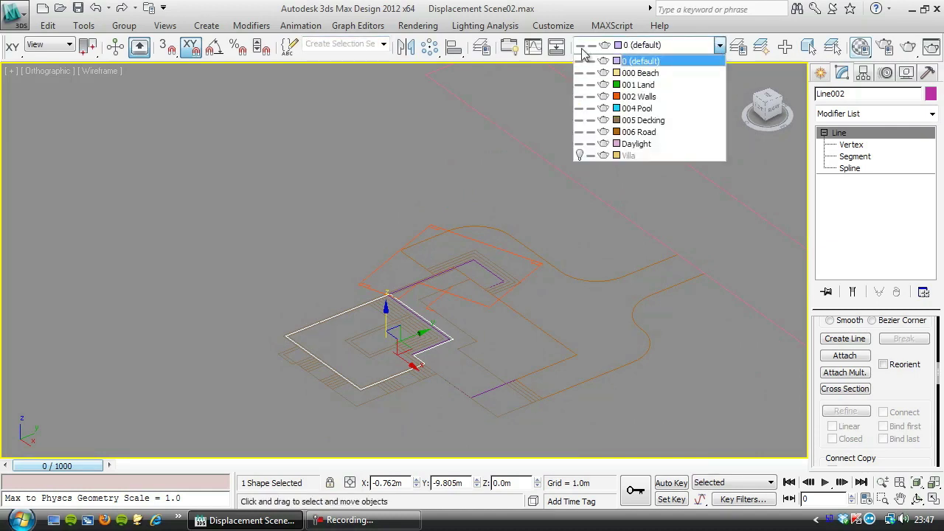
click(578, 156)
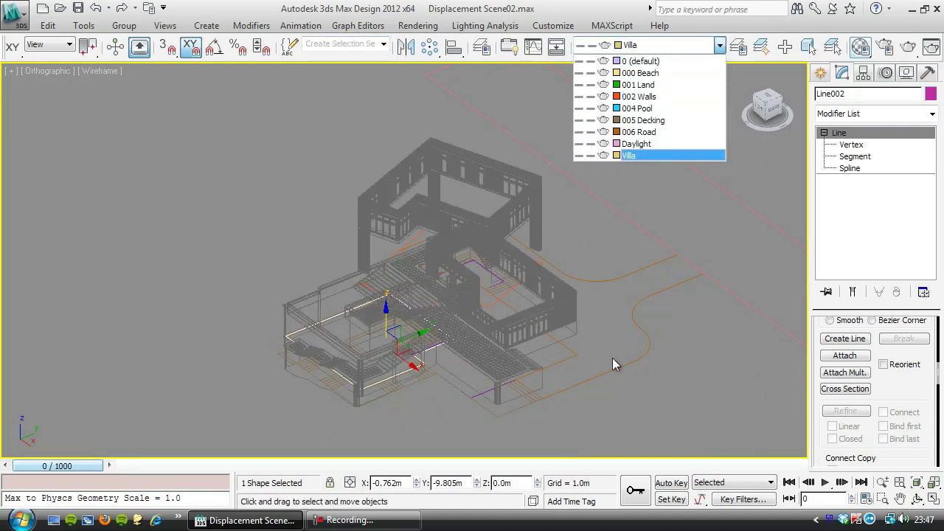
middle_drag(596, 344, 587, 298)
click(820, 73)
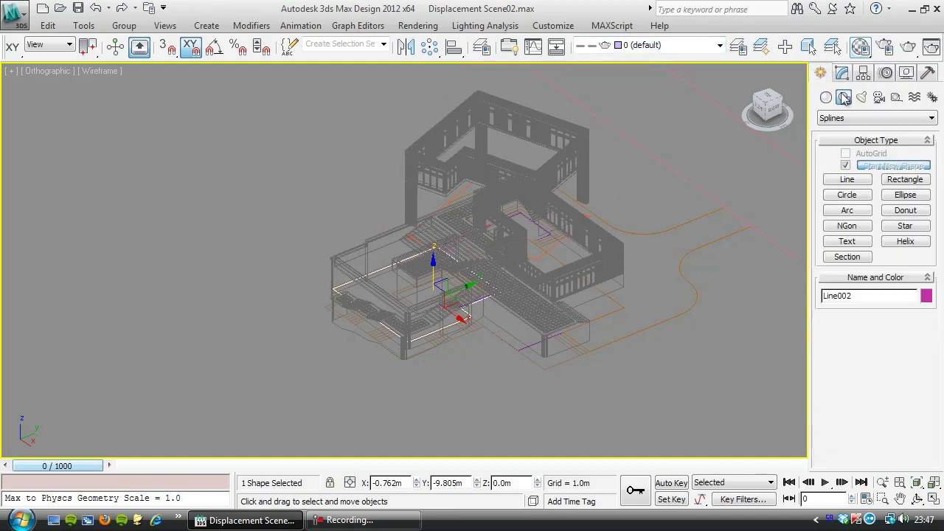
Draw a line with 3D vertex snapping along the outer edge of the stepped walkway, from the upper terrace down to the lower corner.
click(847, 179)
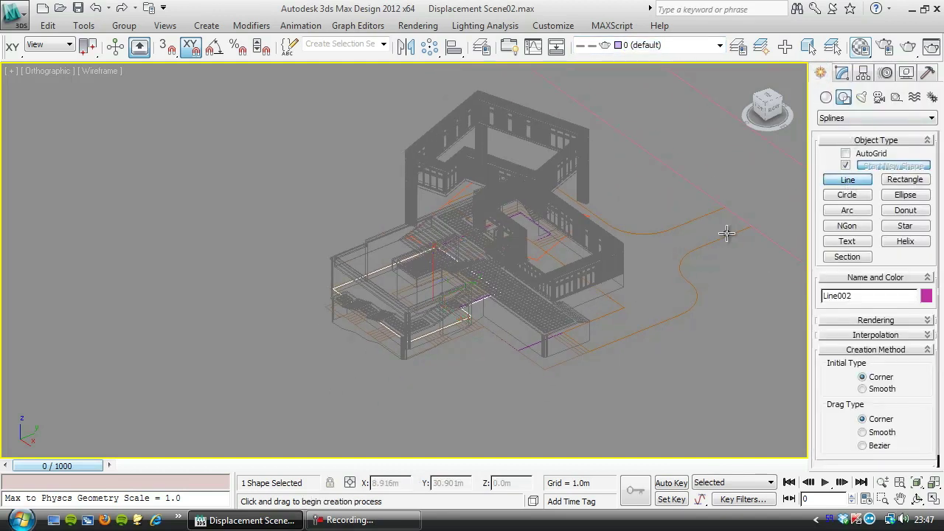
click(163, 48)
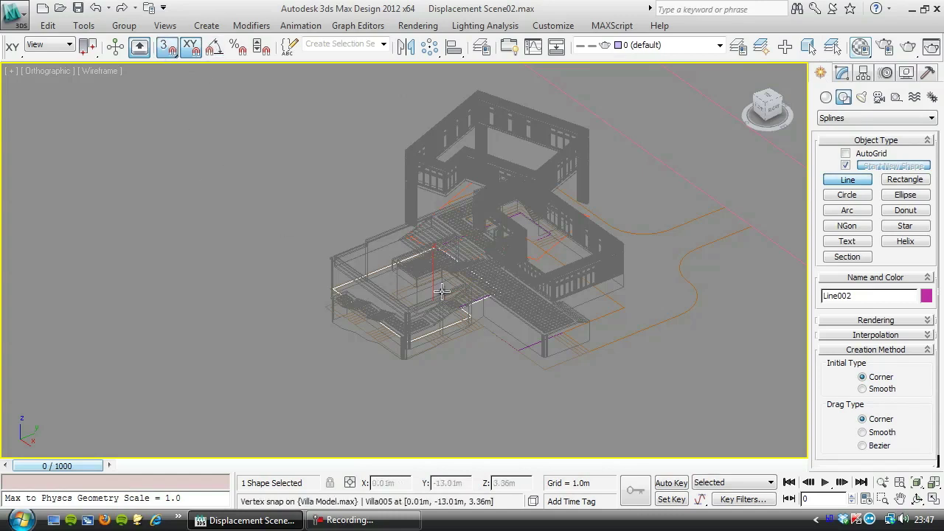
scroll(476, 284, up, 5)
middle_drag(563, 295, 392, 208)
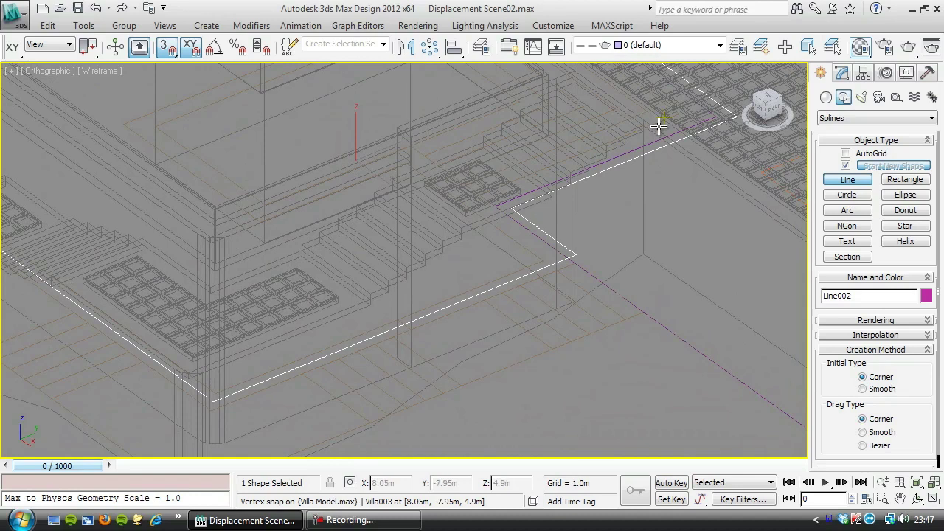
click(643, 133)
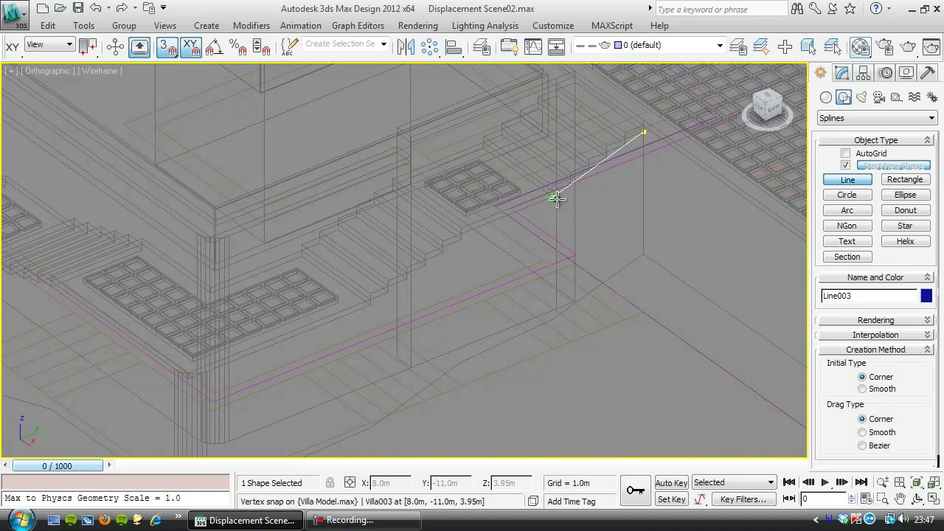
click(535, 224)
click(462, 233)
click(363, 303)
click(193, 377)
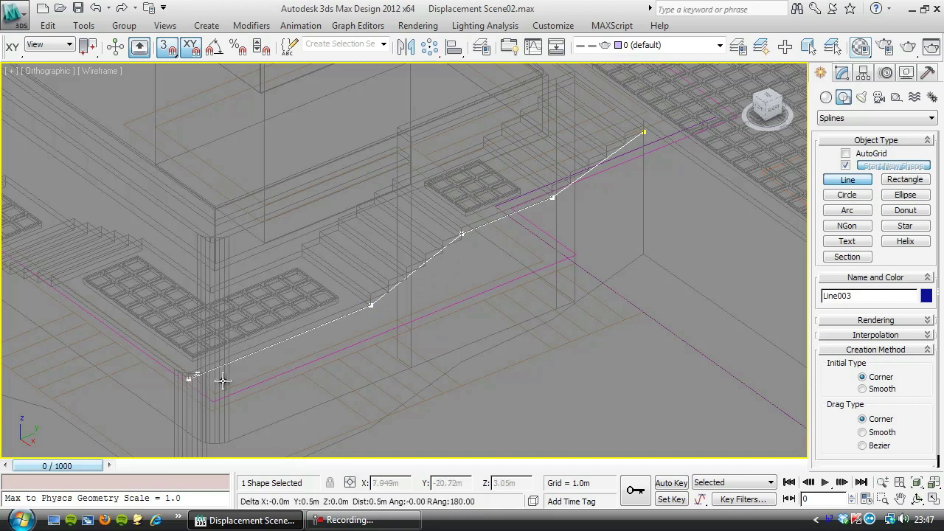
right_click(284, 360)
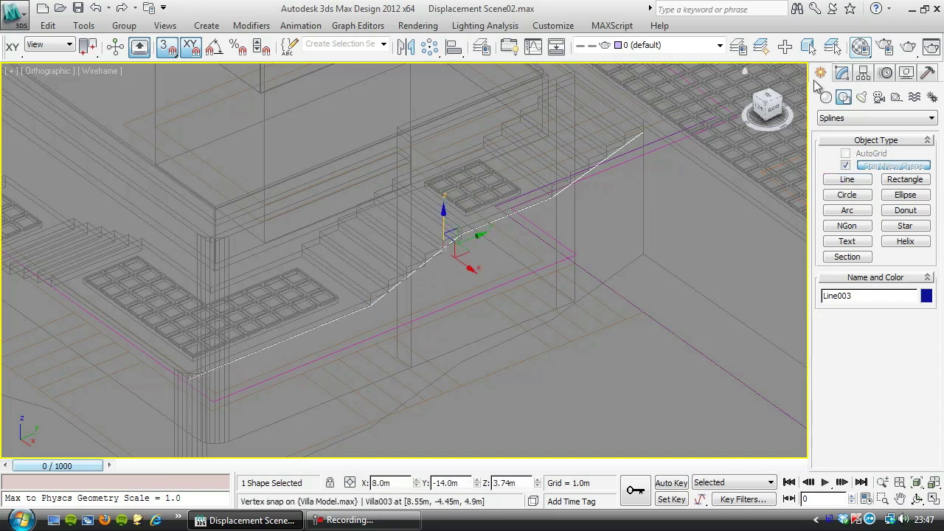
Move the new line's lower end vertex back along Y to about -18.244 m, near the pool deck's corner.
click(842, 73)
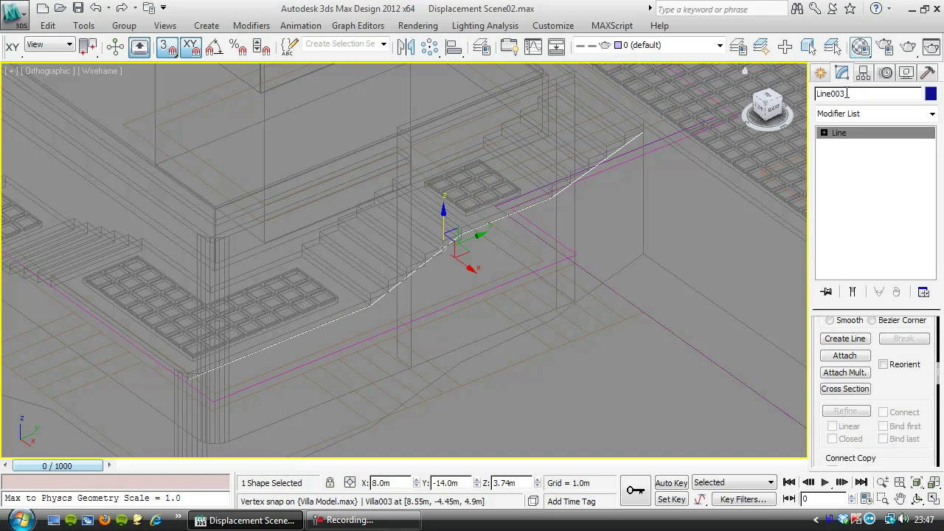
click(823, 133)
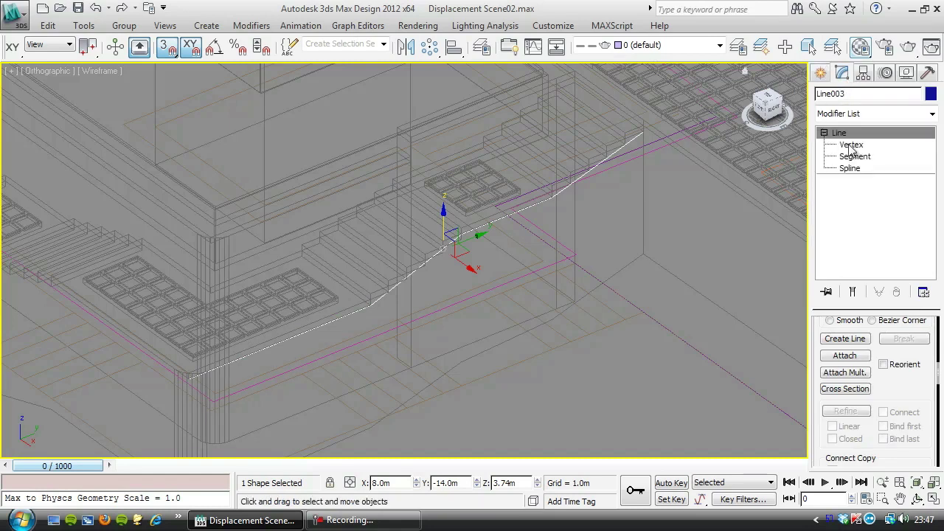
click(850, 144)
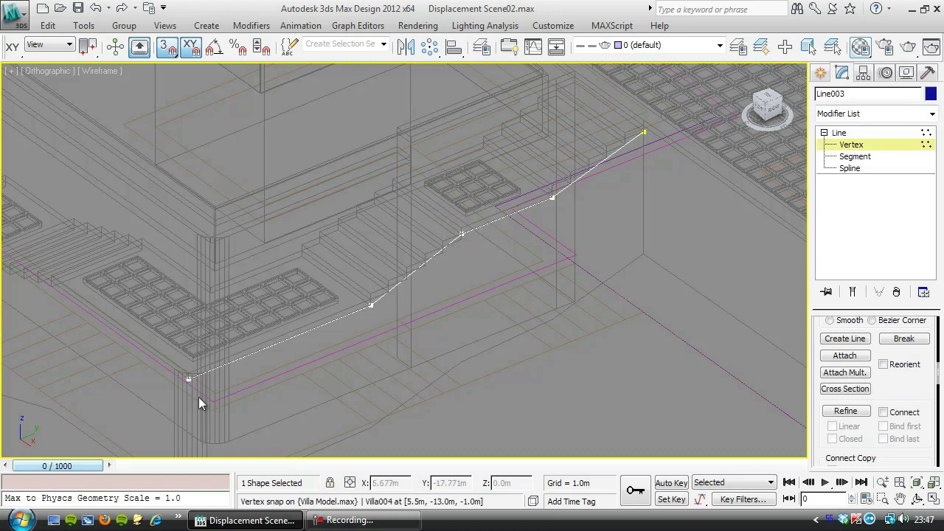
drag(169, 352, 225, 406)
middle_drag(225, 405, 263, 369)
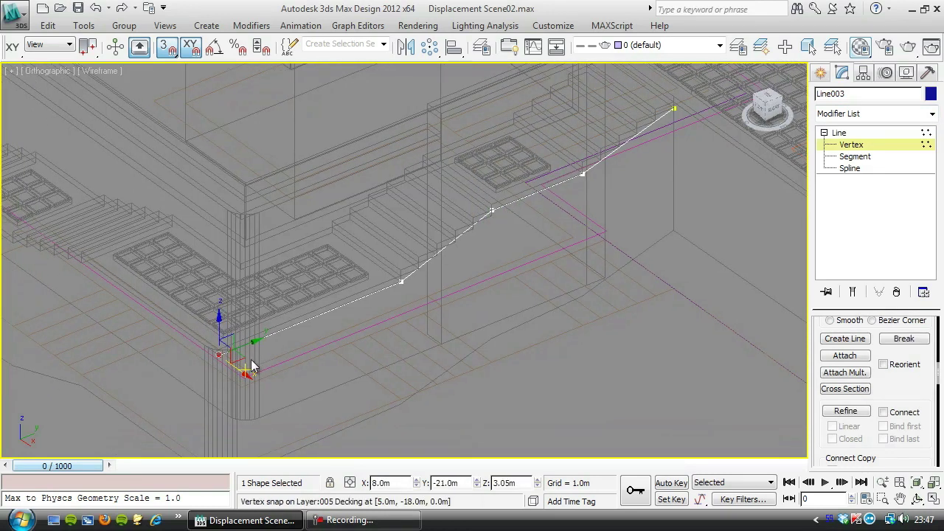
scroll(361, 337, down, 5)
key(t)
scroll(345, 356, up, 4)
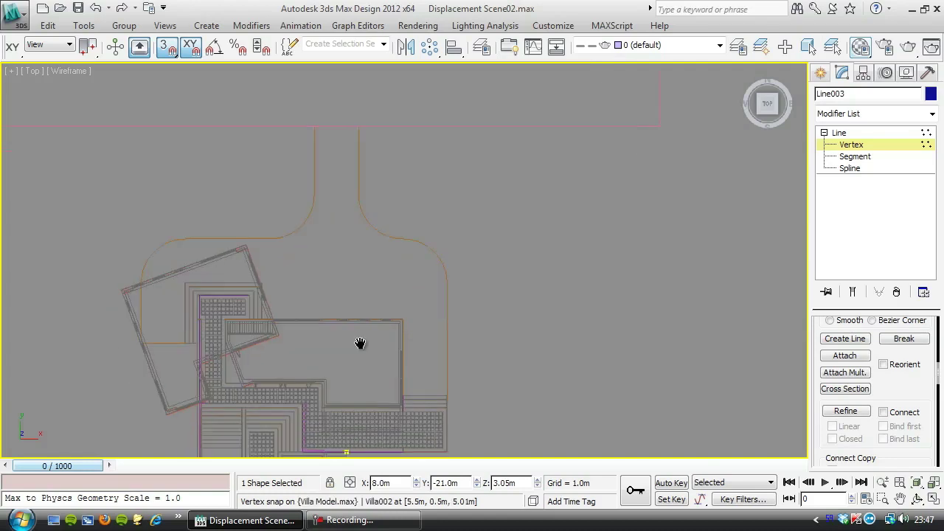
middle_drag(360, 343, 443, 154)
scroll(443, 153, up, 2)
scroll(476, 204, up, 3)
middle_drag(476, 205, 445, 293)
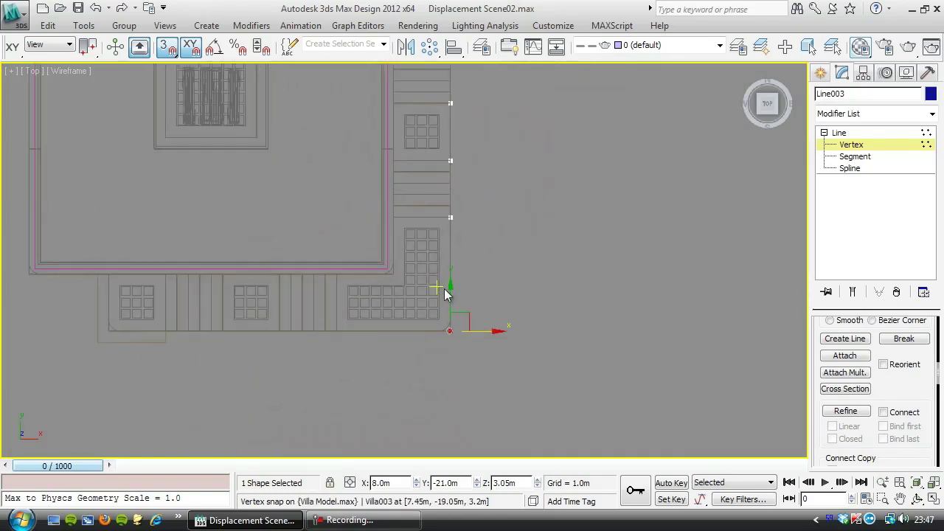
drag(452, 292, 391, 273)
Copy the walkway line's spline inward along X to about 5.22 m, on the inner side of the steps.
key(3)
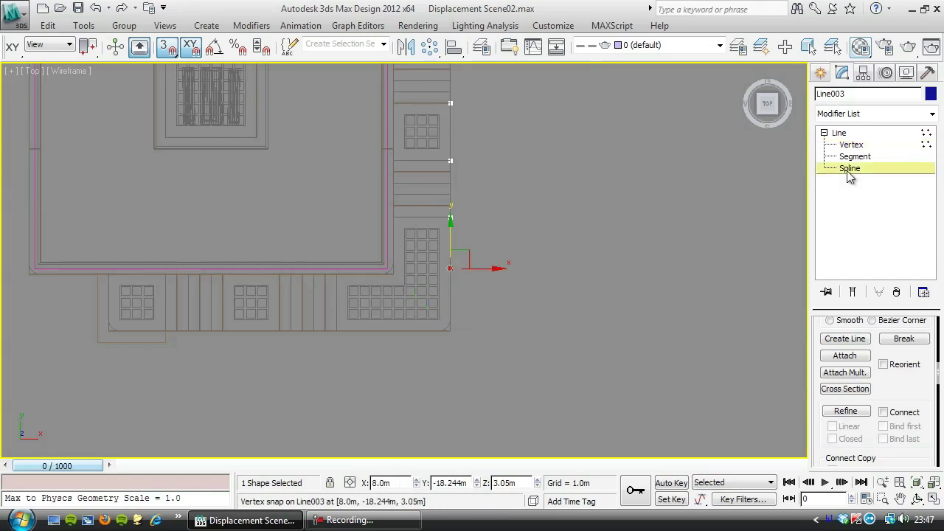
middle_drag(600, 201, 613, 257)
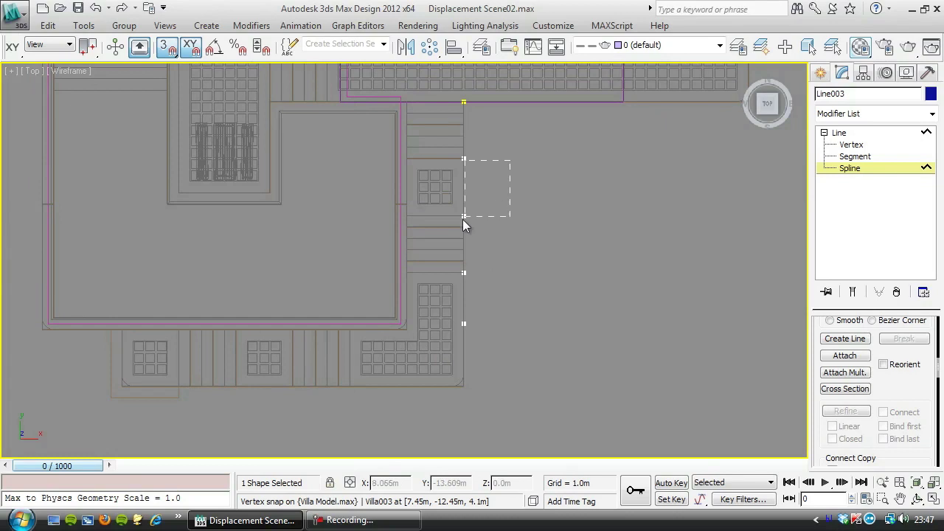
drag(462, 219, 397, 326)
alt+middle_drag(363, 280, 439, 229)
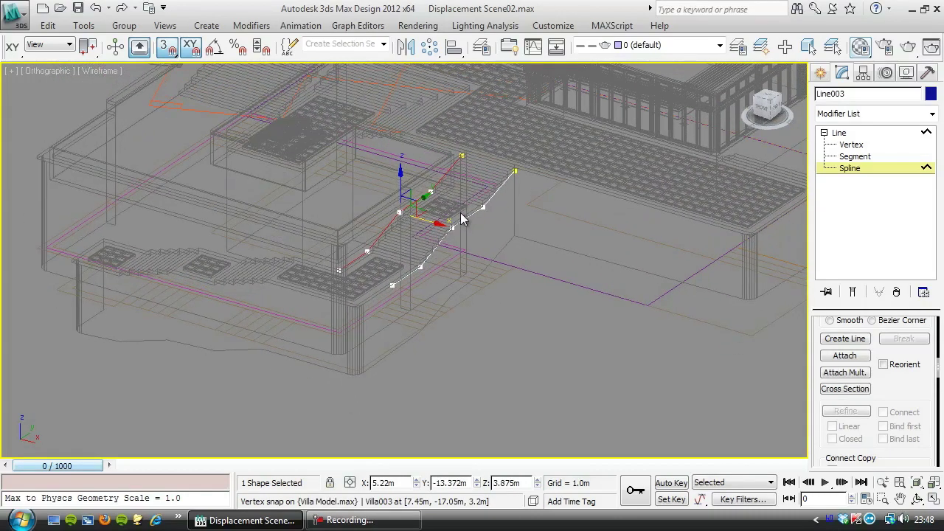
Connect the outer and inner walkway splines with Cross Section and leave spline editing.
click(855, 392)
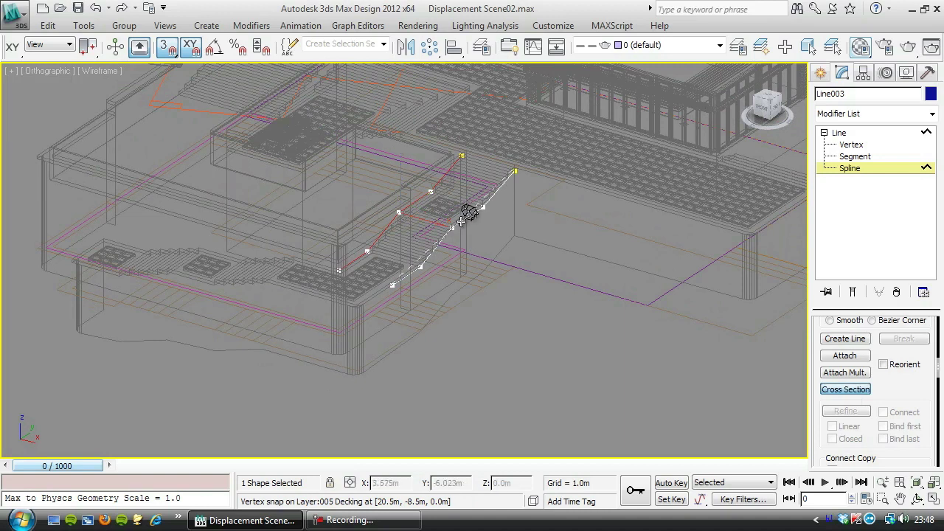
click(446, 179)
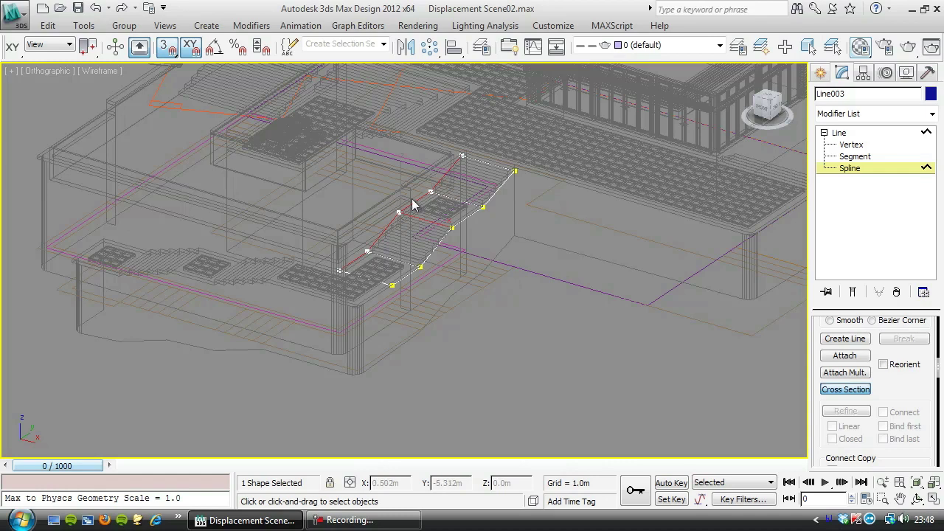
click(848, 169)
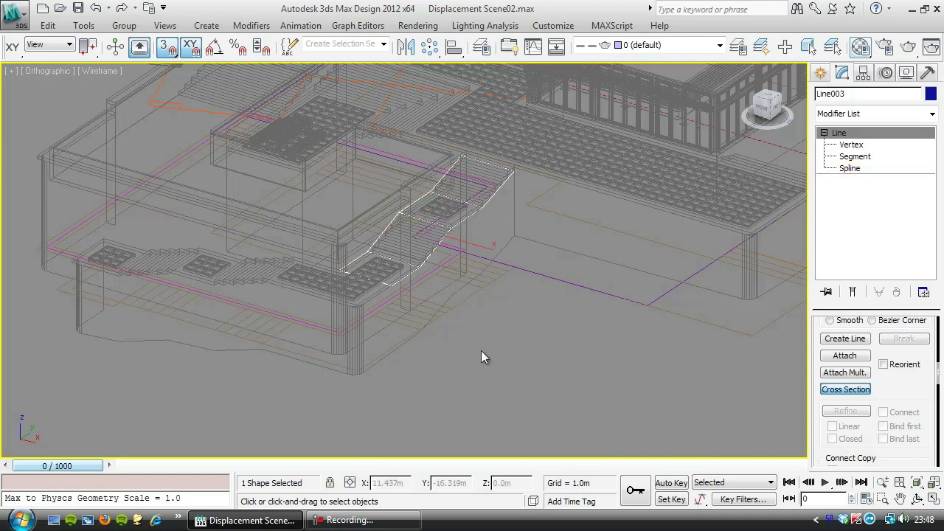
key(w)
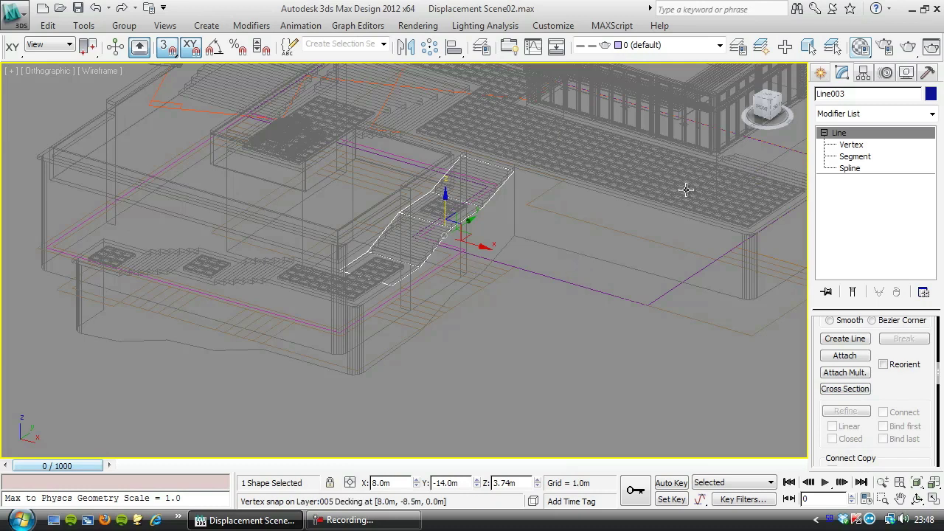
Apply a Surface modifier to the walkway spline cage and show the view in realistic shading.
click(932, 113)
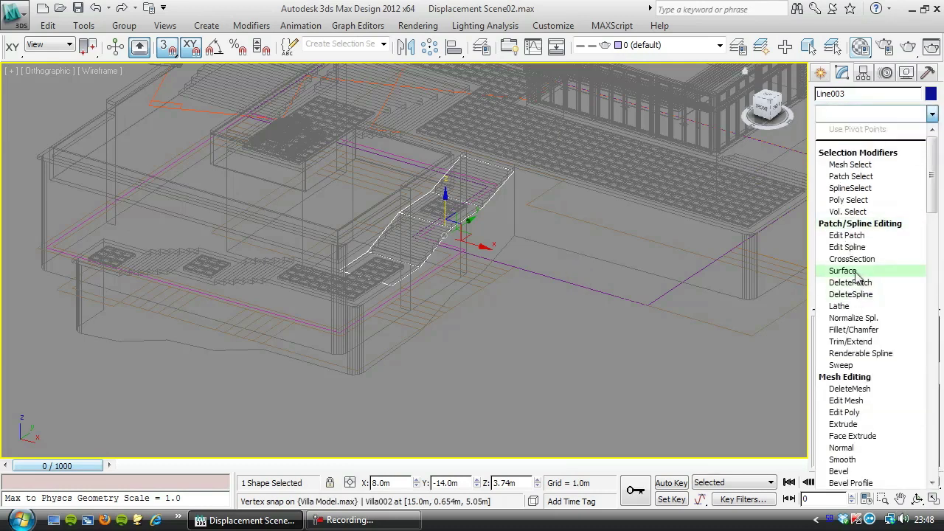
click(855, 271)
mouse_move(449, 362)
alt+middle_down()
mouse_move(440, 363)
mouse_move(456, 325)
alt+middle_up()
key(F3)
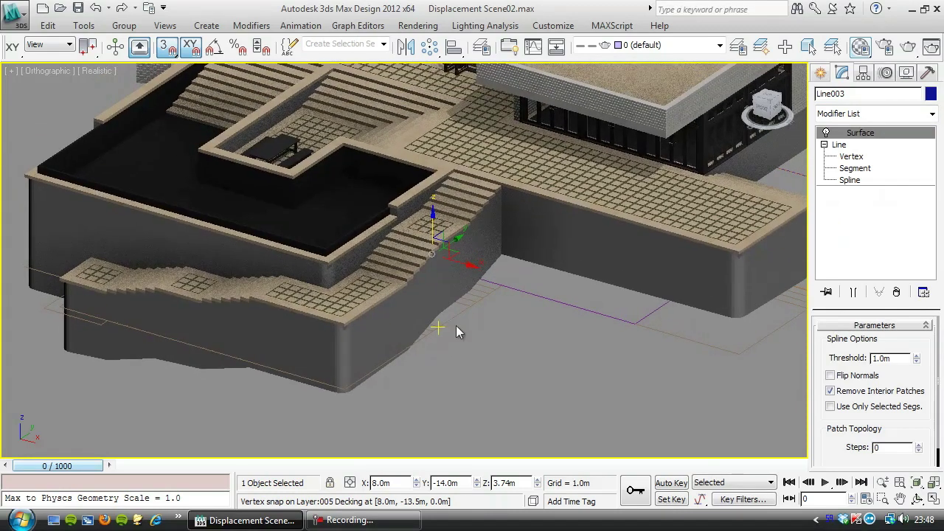
Hide the Villa layer.
click(682, 45)
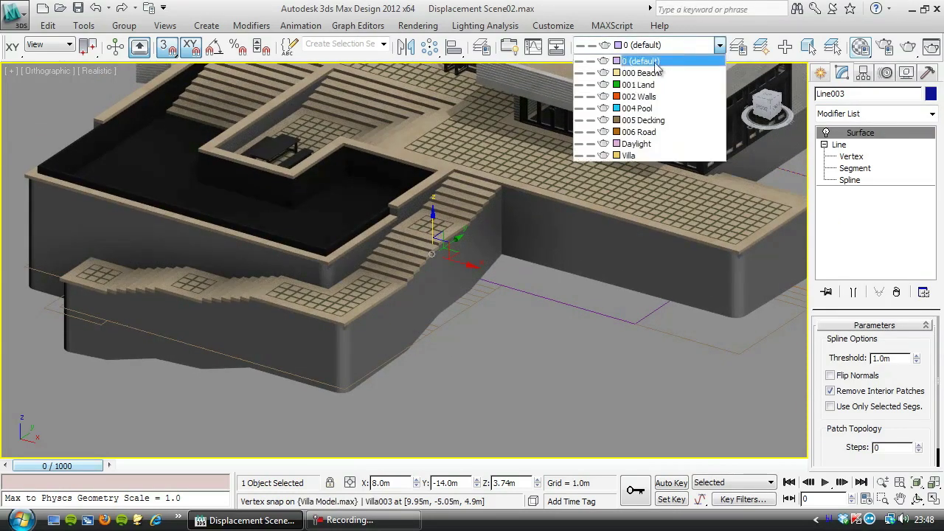
click(580, 156)
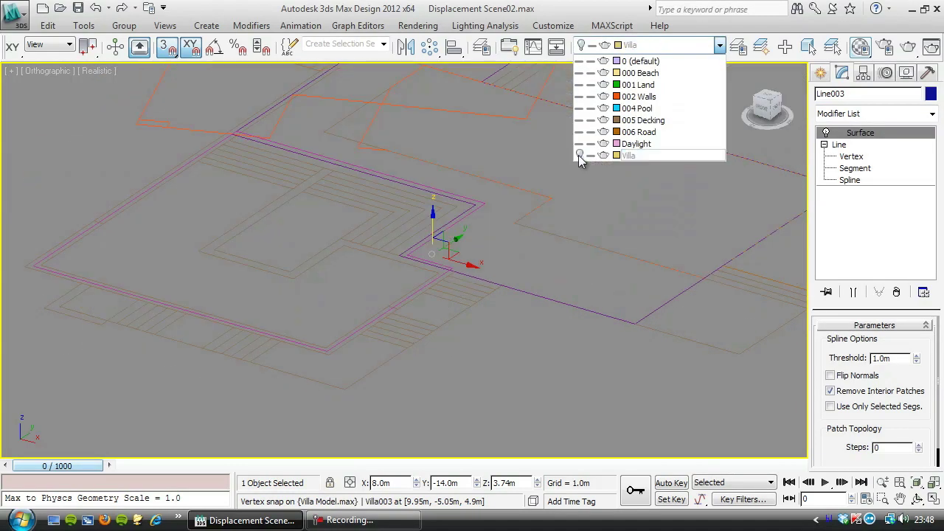
click(647, 397)
Flip the walkway surface's normals and display edged faces.
click(831, 376)
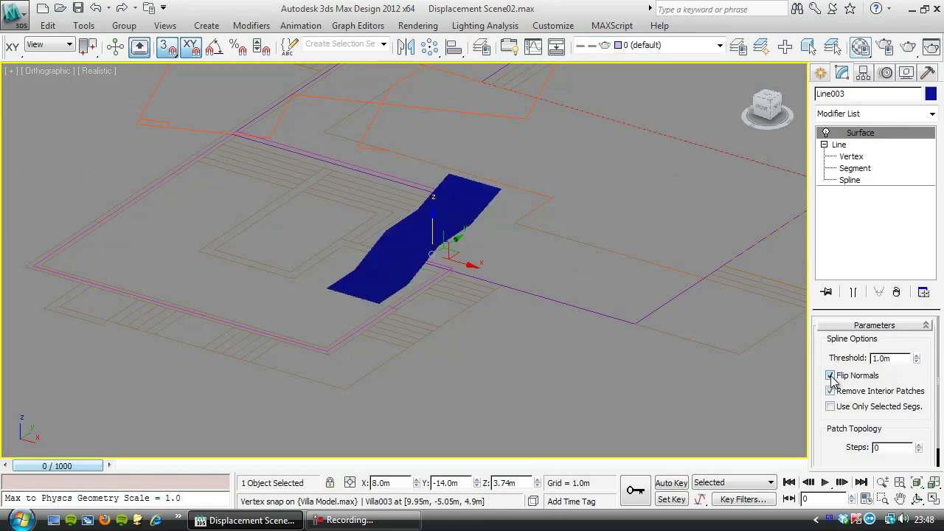
key(F4)
mouse_move(406, 256)
alt+middle_down()
mouse_move(478, 257)
mouse_move(421, 281)
mouse_move(424, 324)
mouse_move(466, 261)
mouse_move(502, 244)
mouse_move(449, 322)
mouse_move(486, 264)
mouse_move(603, 290)
mouse_move(409, 263)
alt+middle_up()
click(826, 132)
click(826, 133)
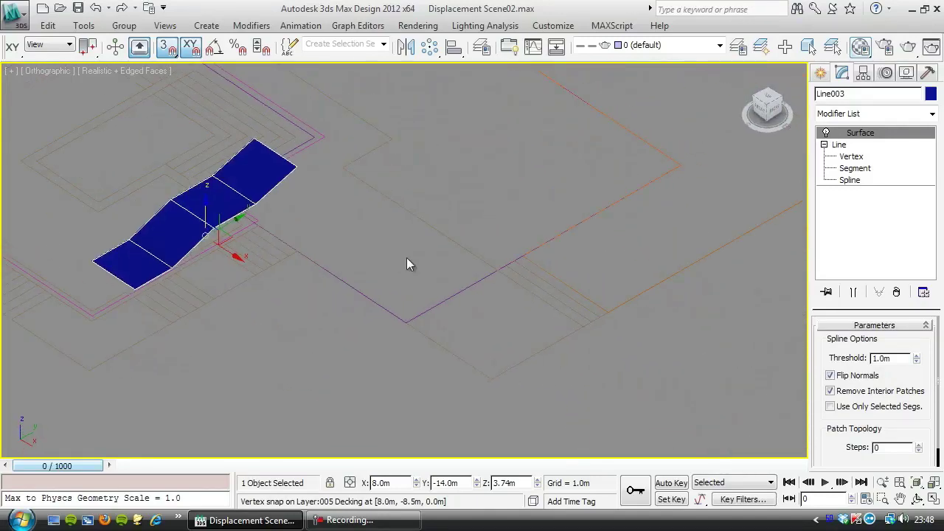
Raise the villa outline Line001 along Z without snapping to about 4.76 m, level with the top of the walkway surface.
click(446, 297)
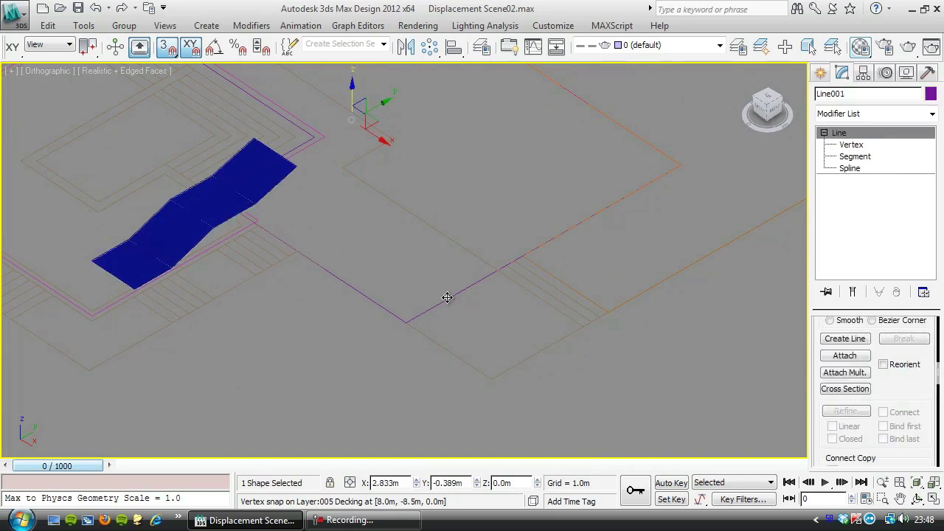
middle_drag(374, 164, 412, 225)
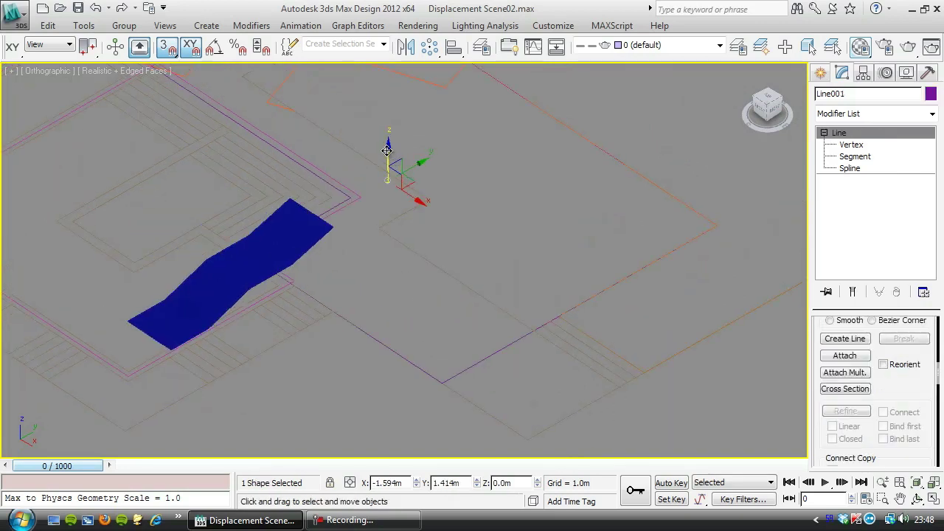
key(s)
drag(386, 144, 386, 170)
middle_drag(386, 170, 421, 212)
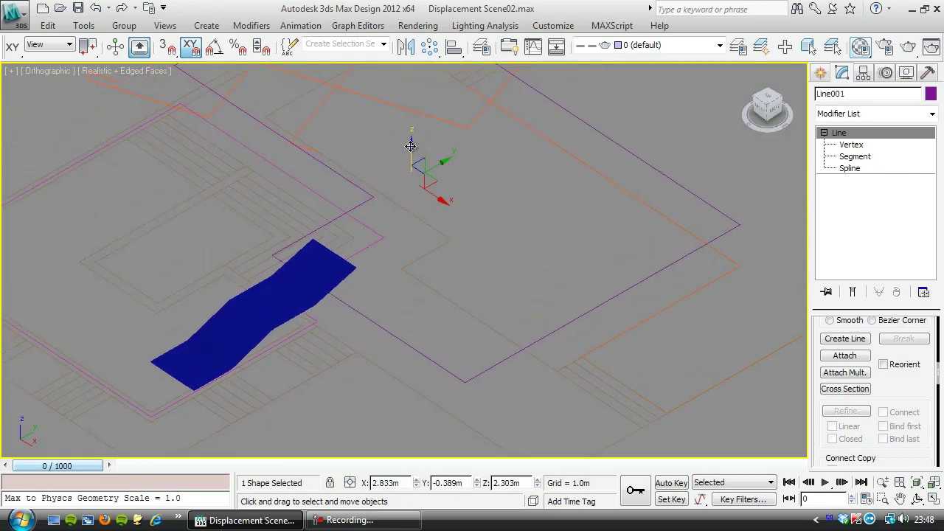
drag(411, 146, 414, 100)
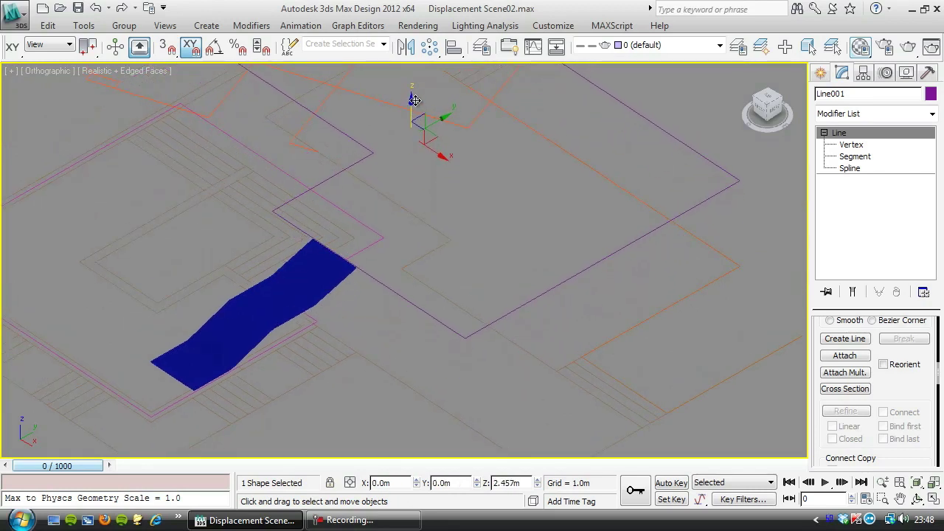
Apply a Face Extrude modifier to the raised villa outline to turn it into a flat face.
click(932, 112)
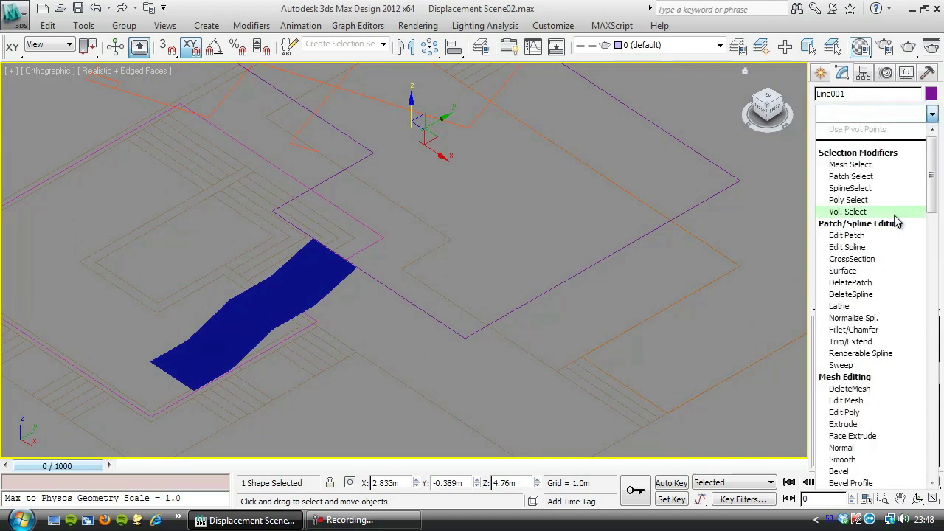
click(852, 436)
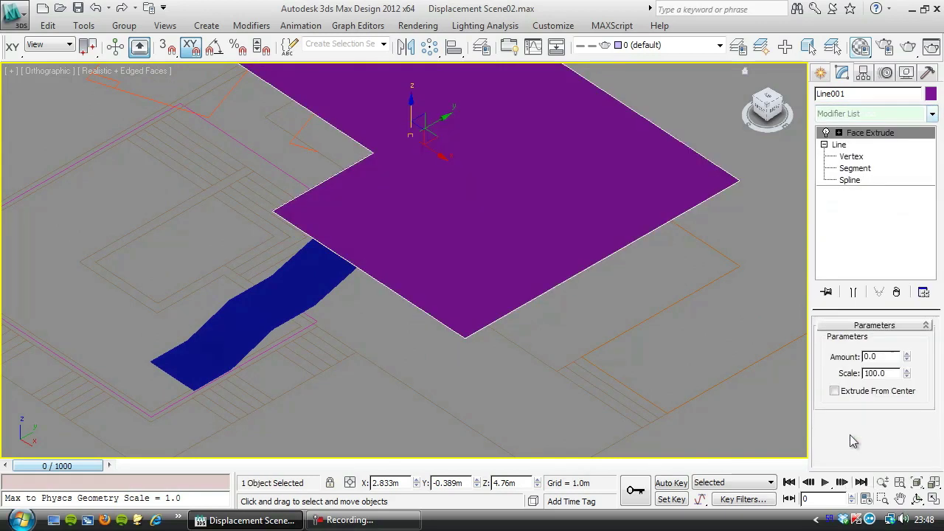
middle_drag(376, 295, 503, 265)
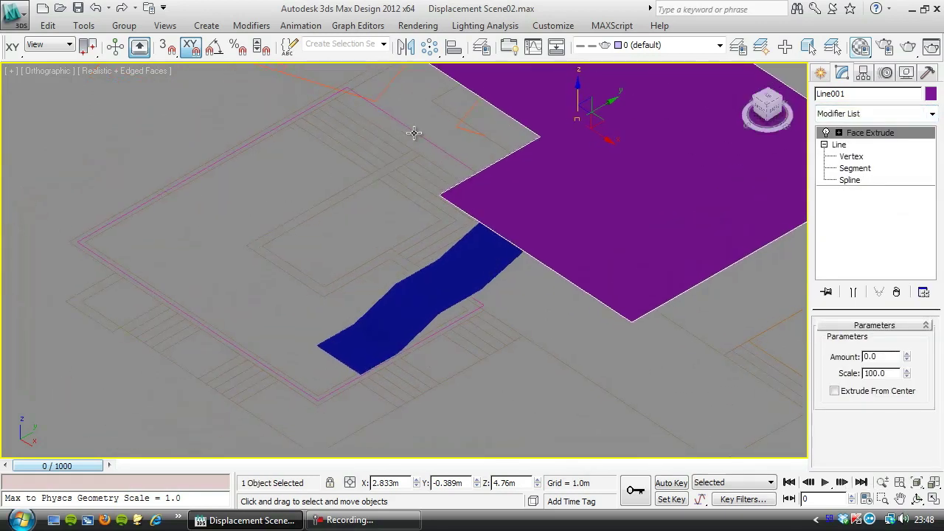
Apply a Face Extrude modifier to the decking outline Line002 to turn it into a flat face.
click(414, 132)
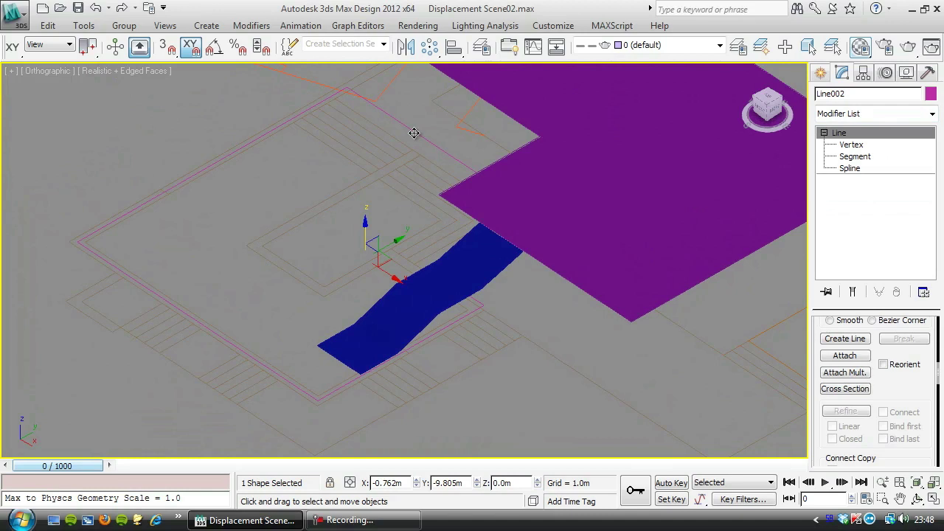
right_click(853, 137)
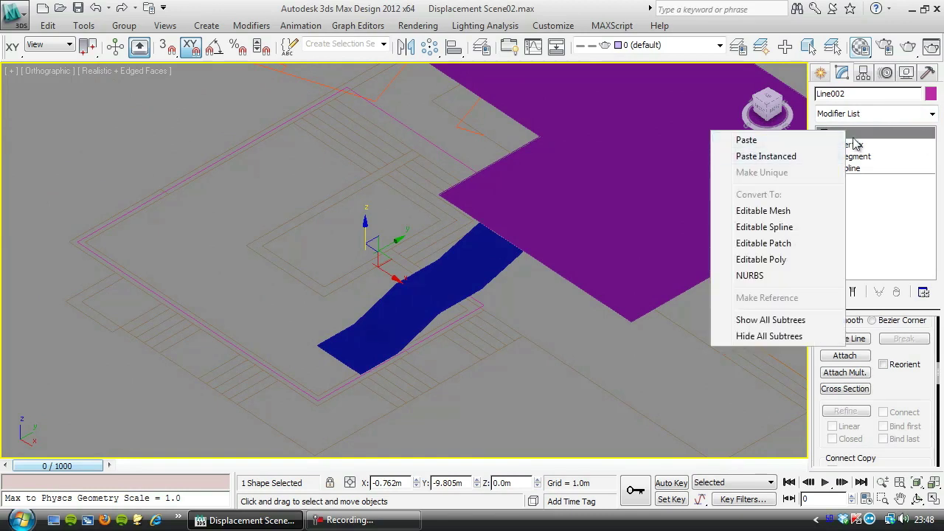
click(925, 115)
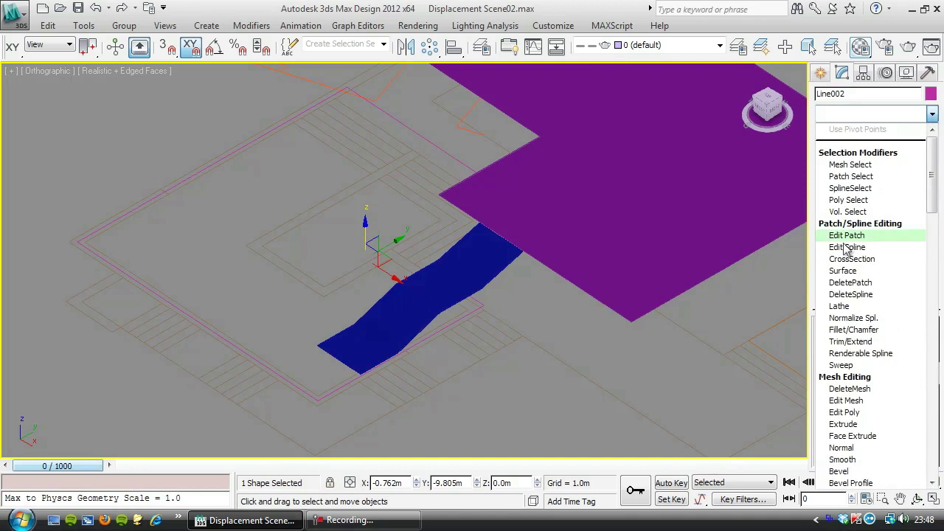
click(861, 435)
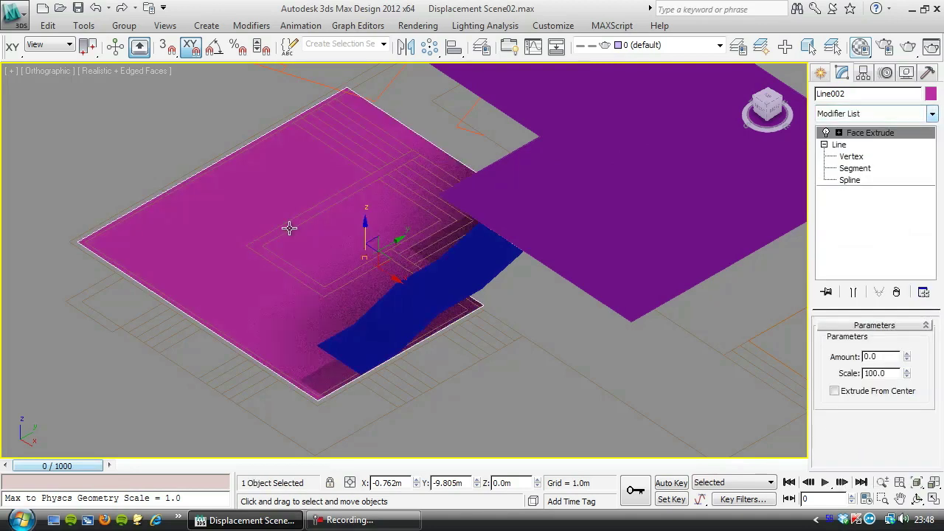
Raise the decking surface Line002 along Z to about 2.889 m.
middle_drag(226, 233, 126, 263)
alt+middle_drag(235, 250, 242, 221)
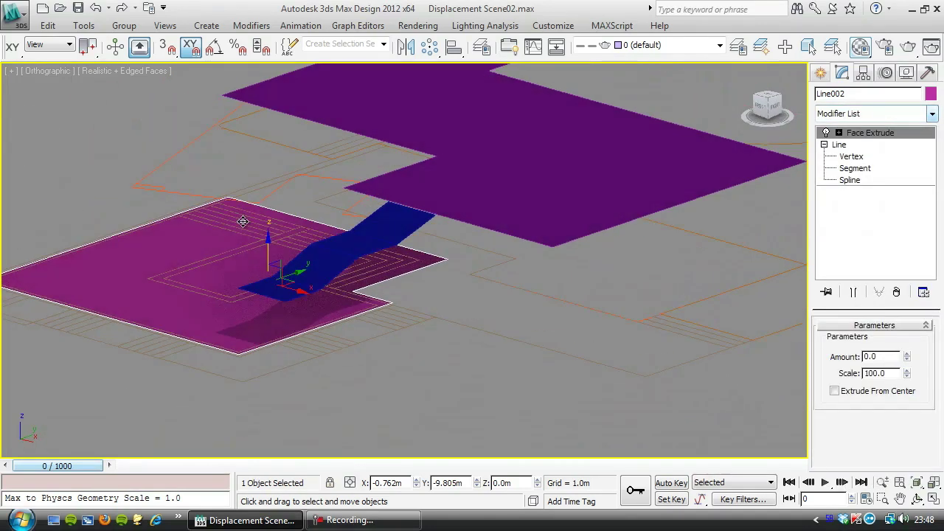
drag(269, 243, 268, 184)
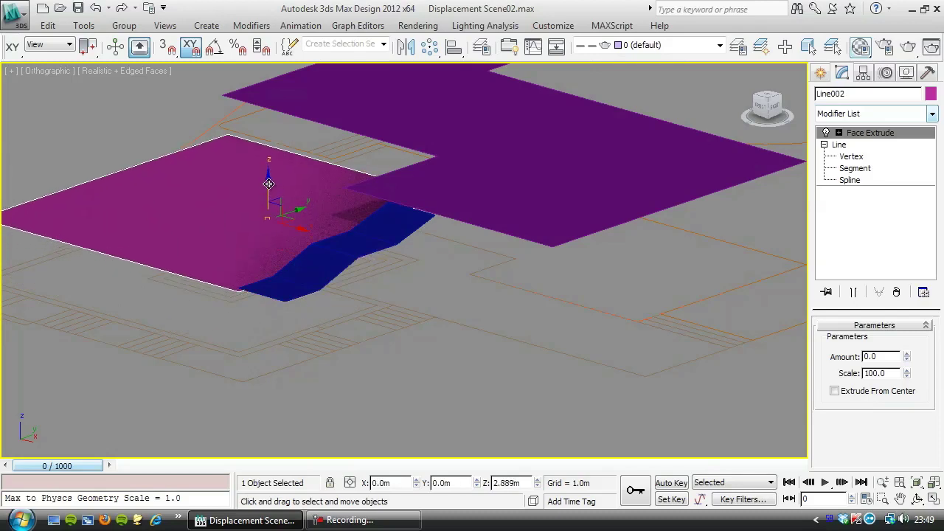
Raise the Drive spline along Z to about 1.742 m.
alt+middle_drag(140, 224, 139, 276)
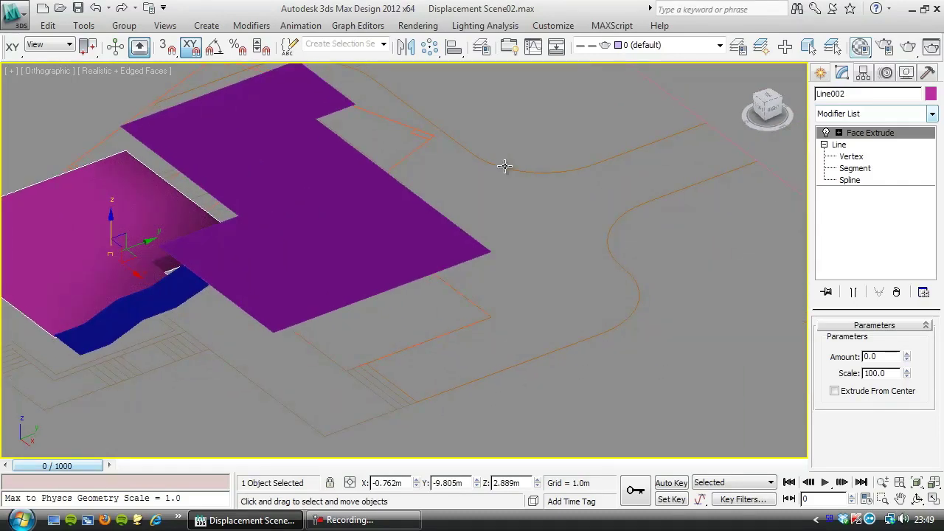
click(505, 166)
drag(531, 114, 552, 99)
Close the open road end of the Drive spline with a straight line snapped between its two end vertices.
scroll(909, 341, up, 8)
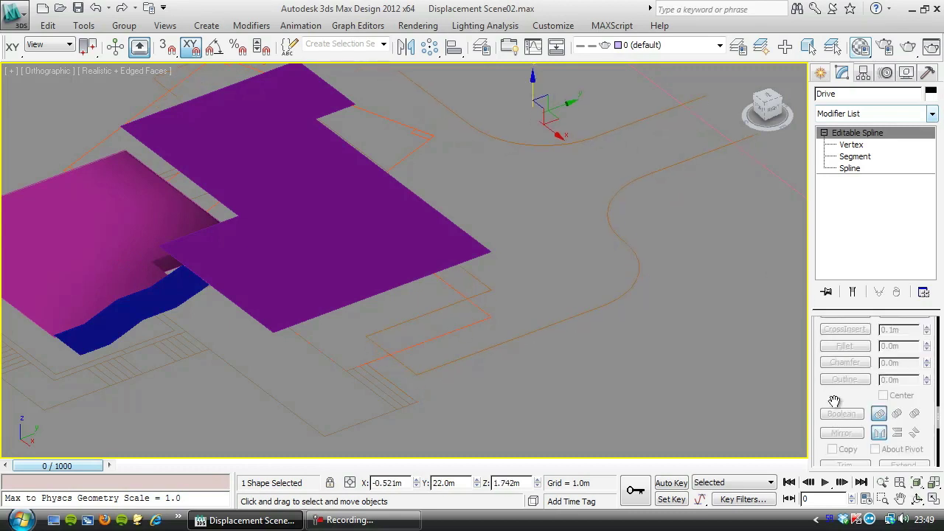
scroll(880, 327, up, 4)
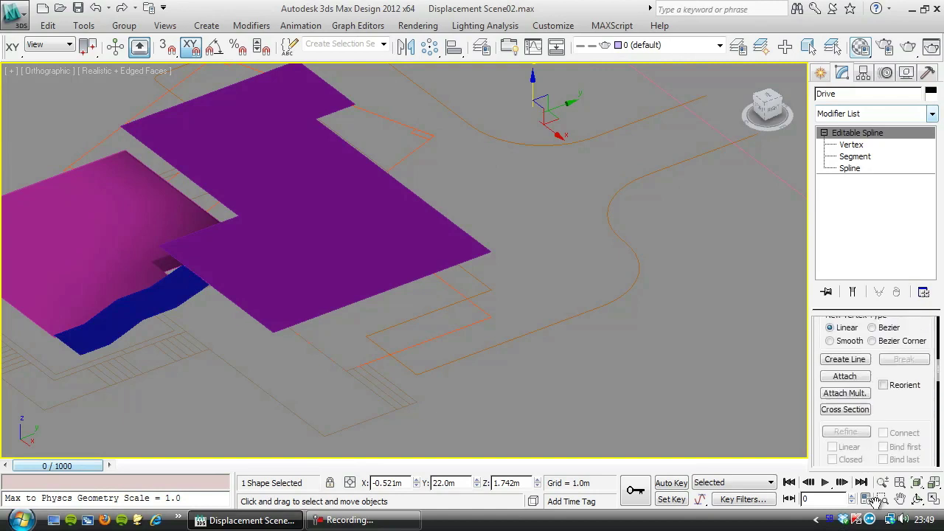
click(845, 375)
middle_drag(752, 134, 562, 221)
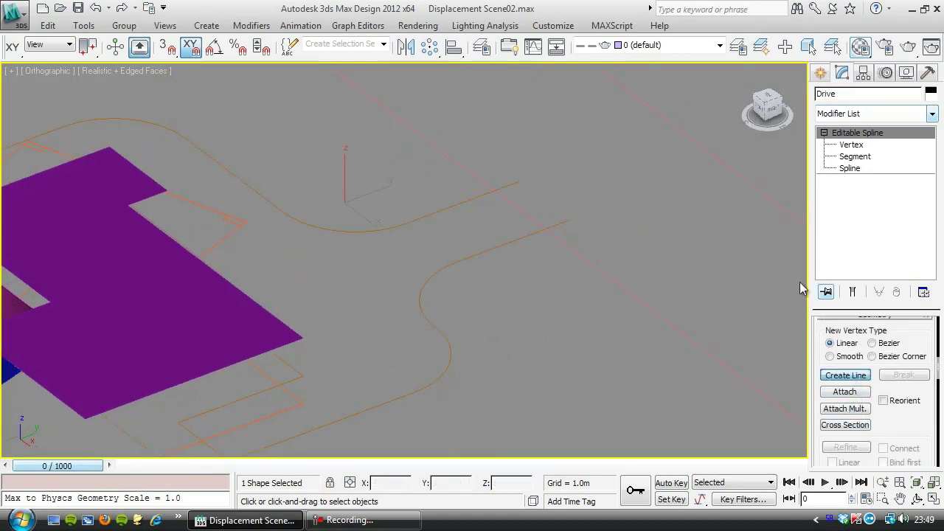
click(168, 47)
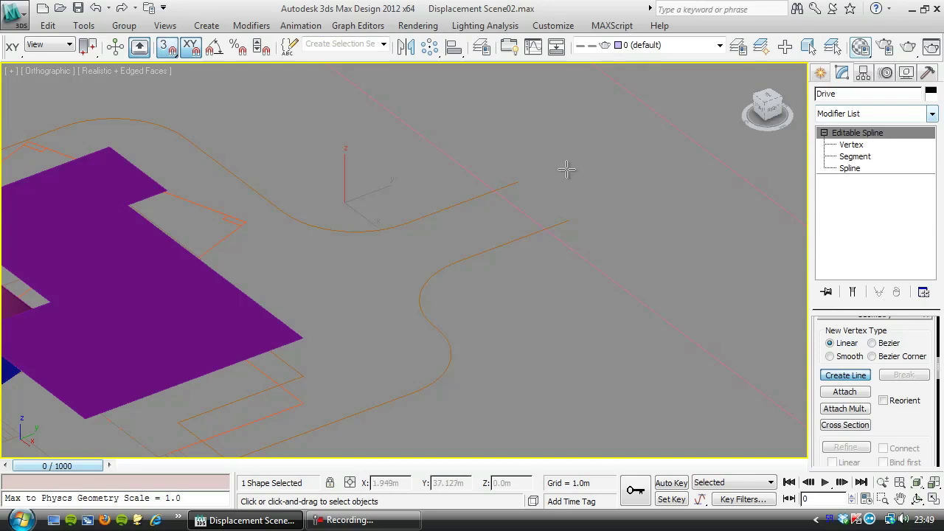
click(518, 182)
right_click(623, 204)
right_click(630, 218)
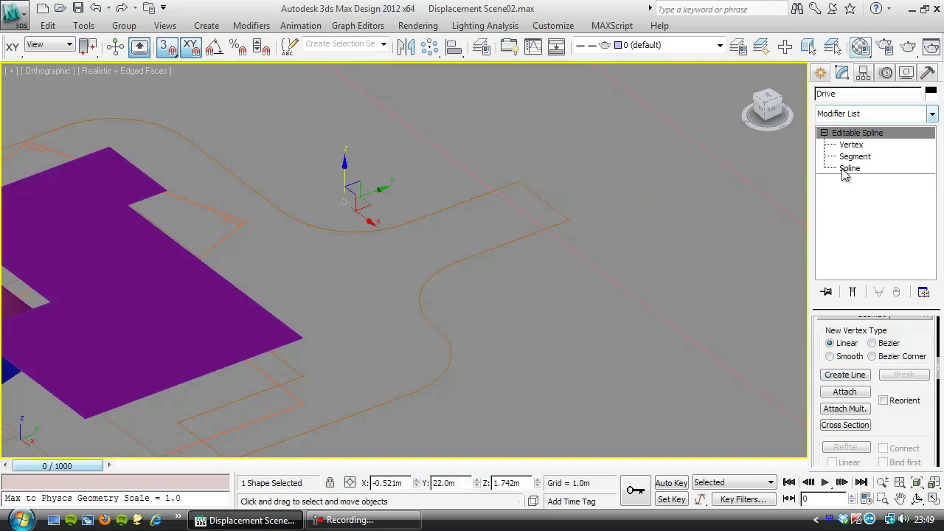
Weld the coincident vertices at the newly closed end of the Drive spline and leave vertex editing.
click(850, 145)
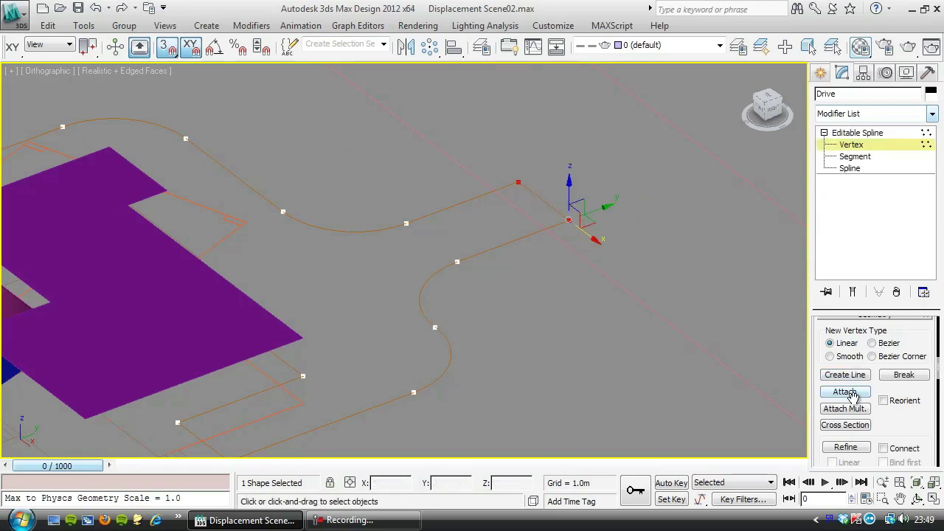
drag(897, 428, 883, 236)
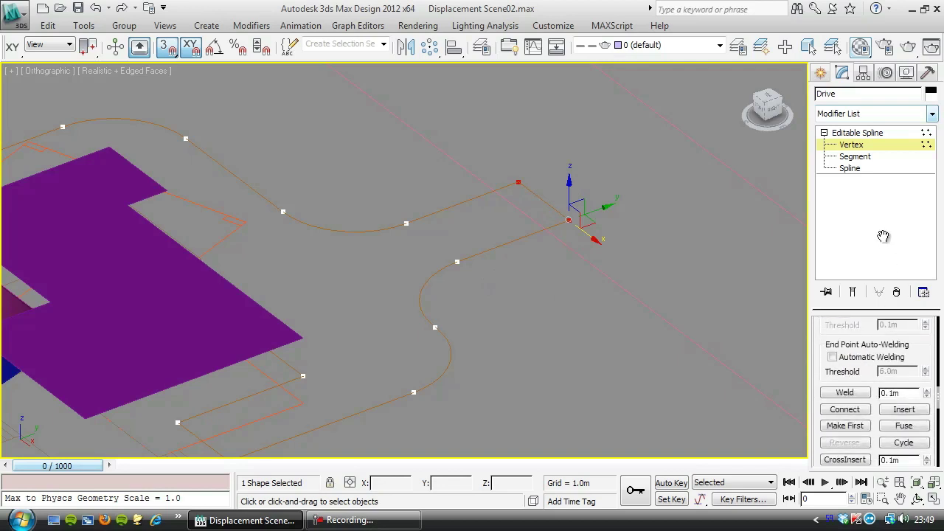
click(845, 393)
click(870, 145)
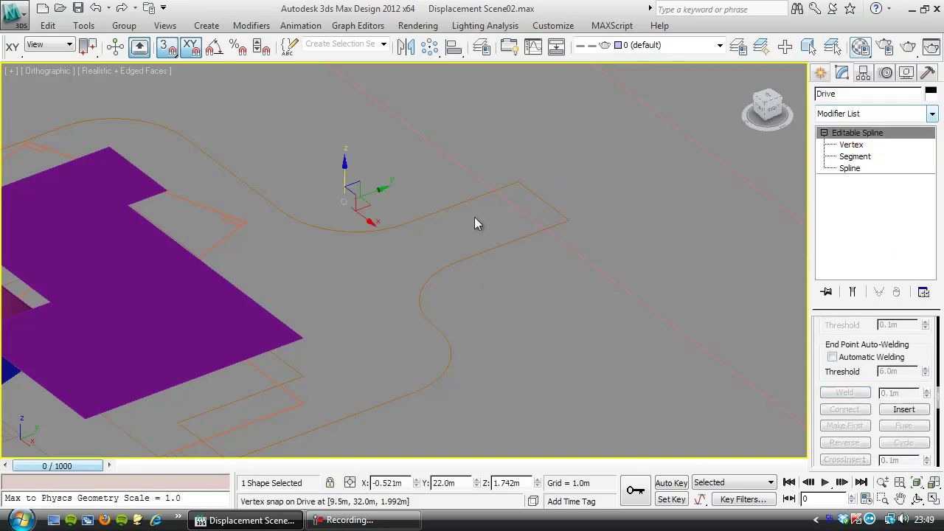
Apply a Face Extrude modifier to the closed Drive spline to turn it into a flat face.
click(932, 116)
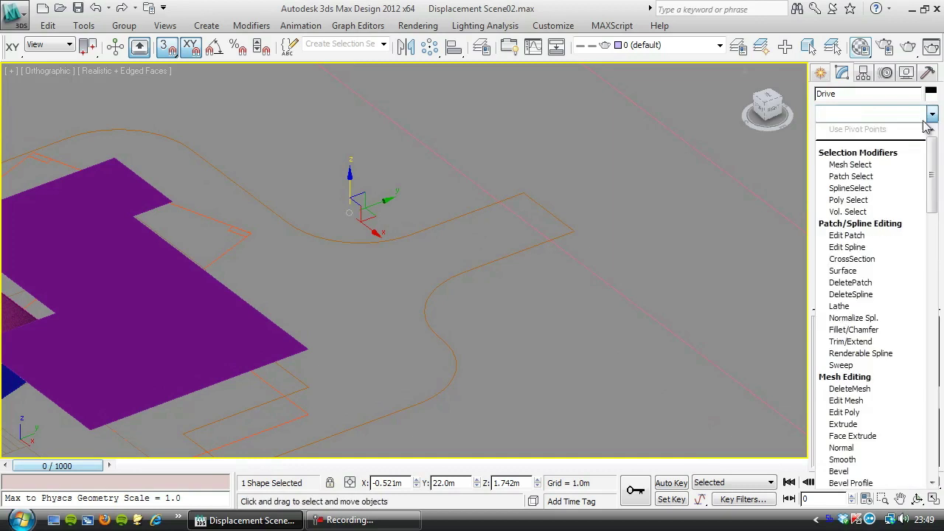
click(856, 436)
alt+middle_drag(347, 251, 356, 213)
Add the villa, decking and walkway surfaces to the selection and examine from above how the edges of all four surfaces meet.
ctrl+click(310, 209)
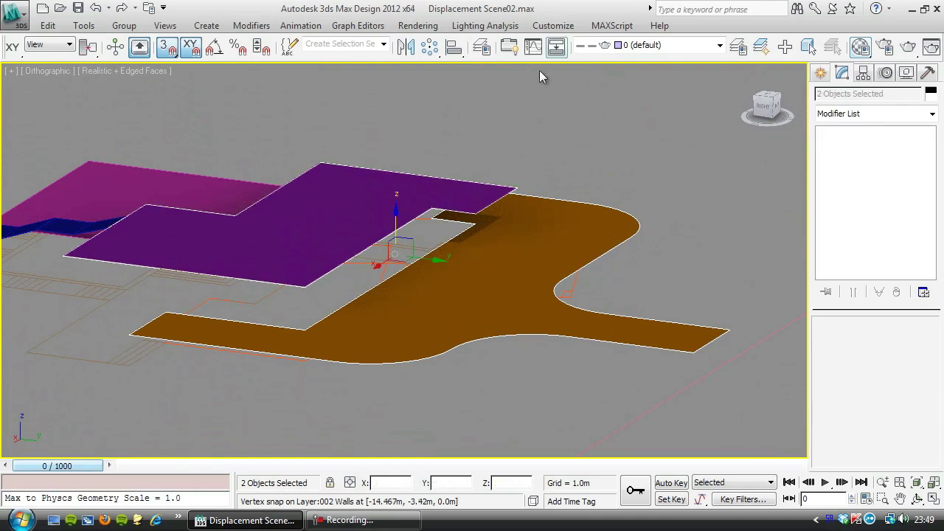
ctrl+click(193, 200)
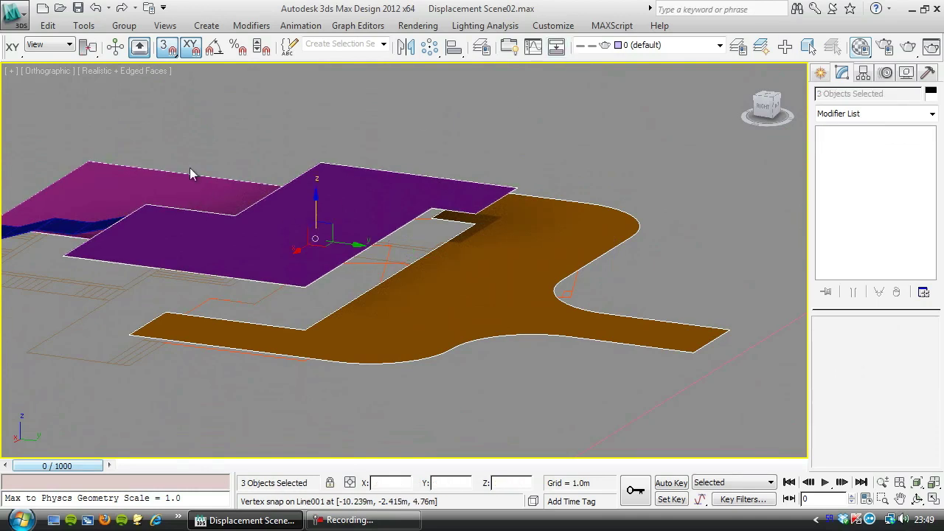
ctrl+click(61, 225)
alt+middle_drag(77, 217, 375, 273)
key(t)
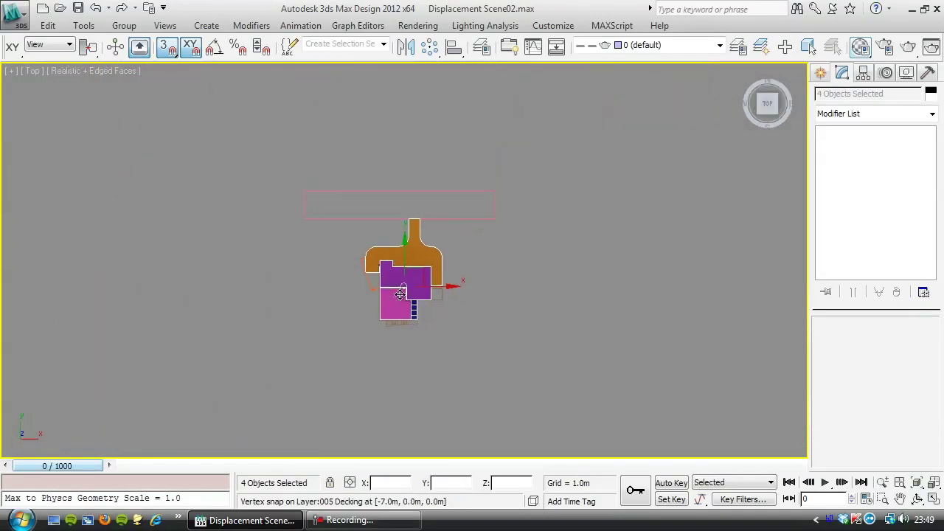
scroll(399, 294, up, 8)
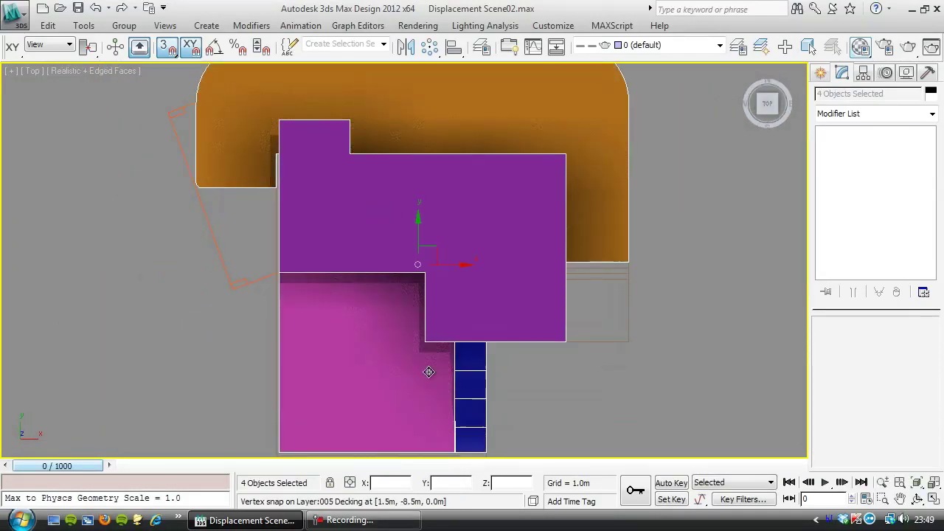
middle_drag(455, 394, 400, 283)
scroll(399, 283, up, 2)
scroll(399, 283, up, 5)
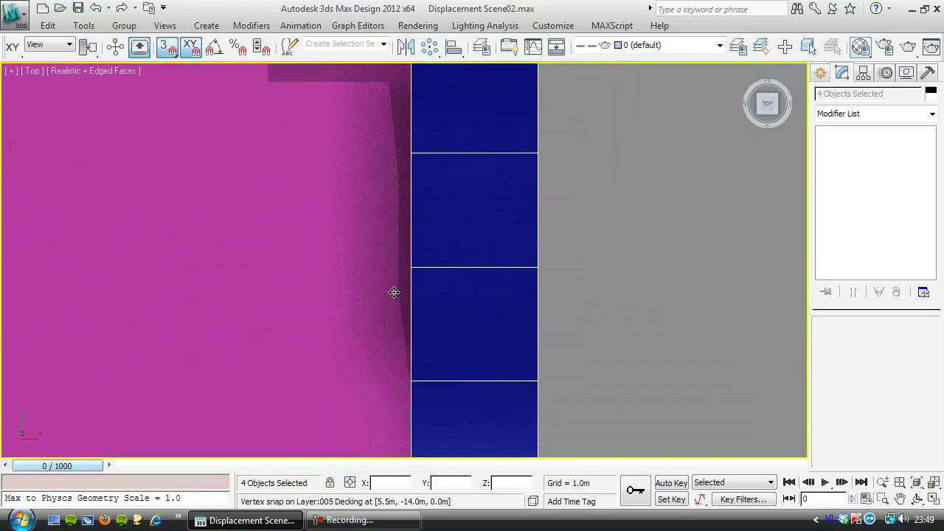
scroll(393, 291, down, 3)
middle_drag(374, 232, 365, 387)
middle_drag(387, 180, 411, 276)
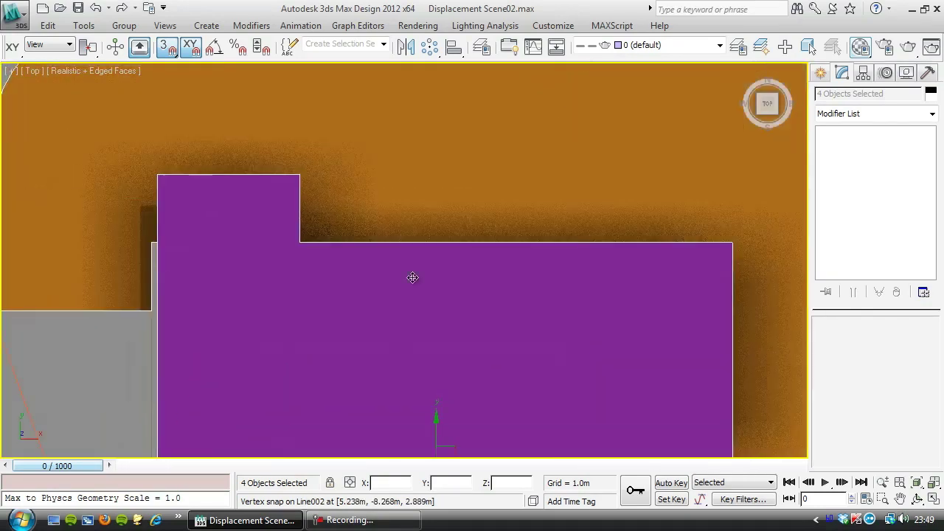
scroll(390, 280, up, 2)
middle_drag(420, 323, 365, 329)
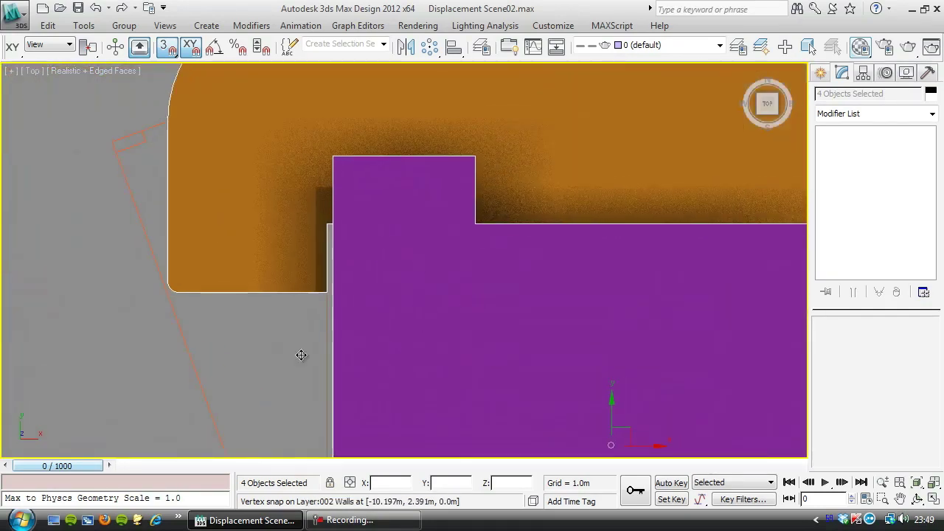
With snapping off, move the Drive segment beside the villa's projecting wing along X to about -10.01 m so that it tucks under the villa surface.
click(276, 355)
click(313, 264)
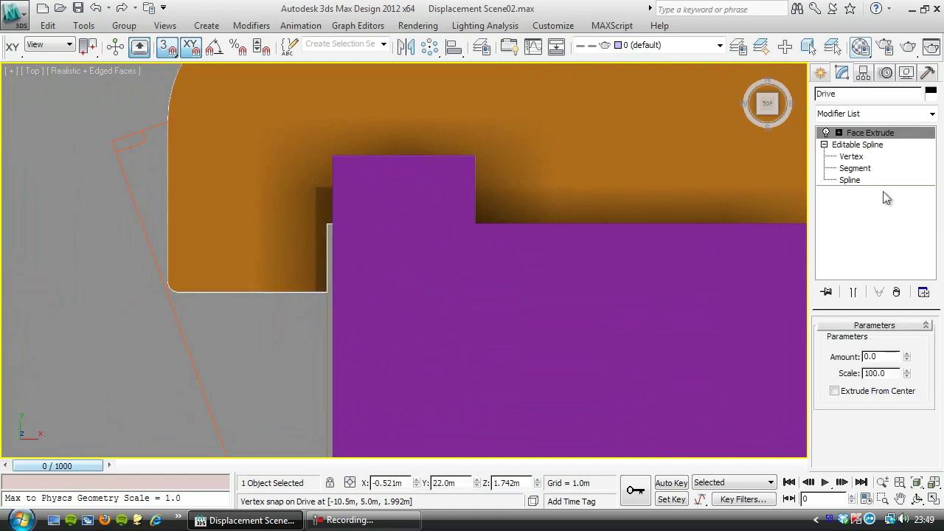
click(856, 168)
click(324, 254)
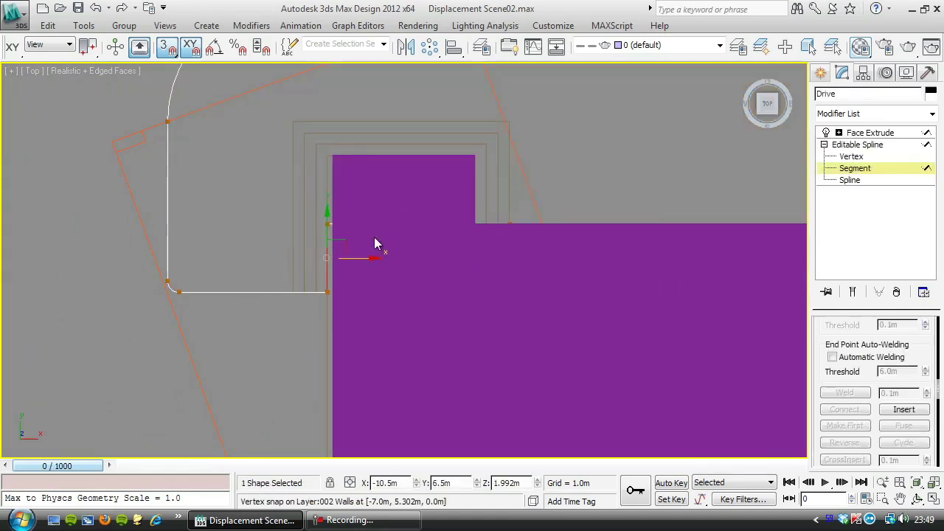
drag(359, 255, 375, 260)
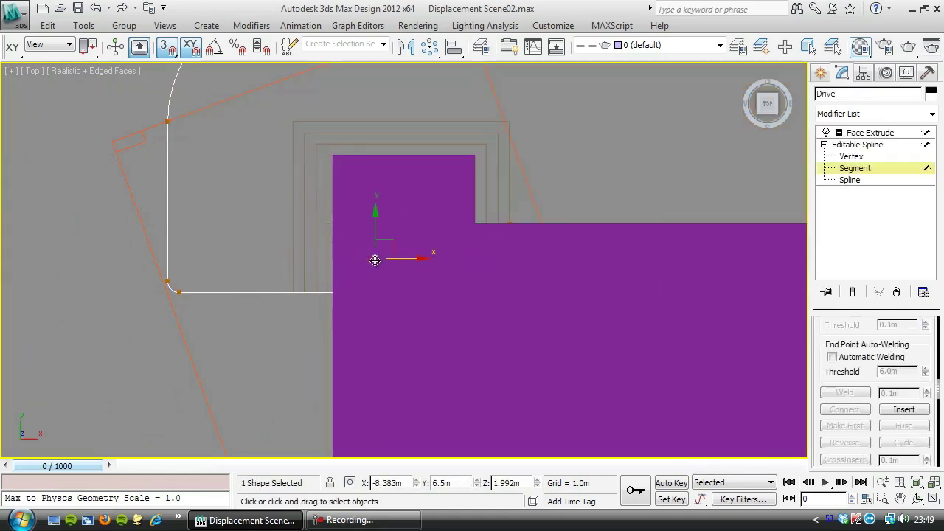
key(s)
key(ctrl+z)
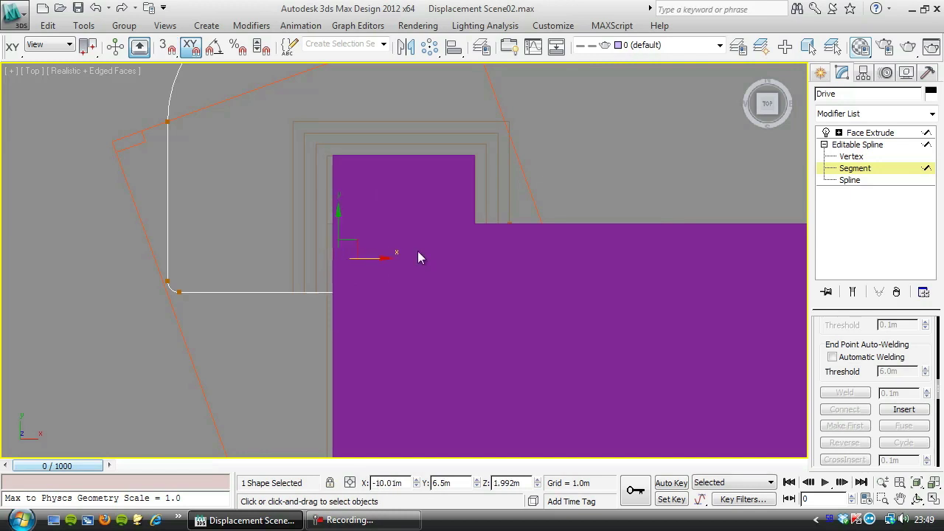
click(856, 169)
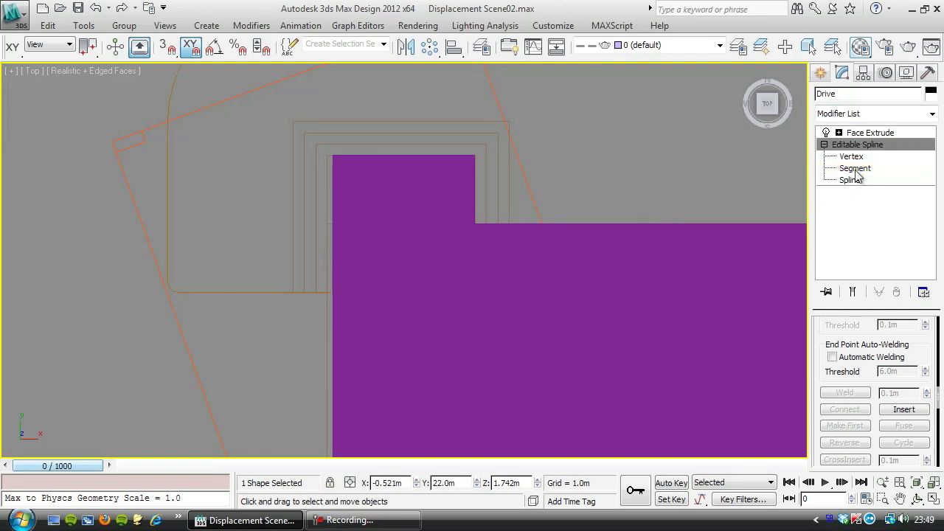
Clear the selection and unhide the Villa layer to show the building over the surfaces.
click(239, 352)
middle_drag(238, 352, 158, 402)
scroll(299, 358, down, 5)
middle_drag(299, 358, 214, 281)
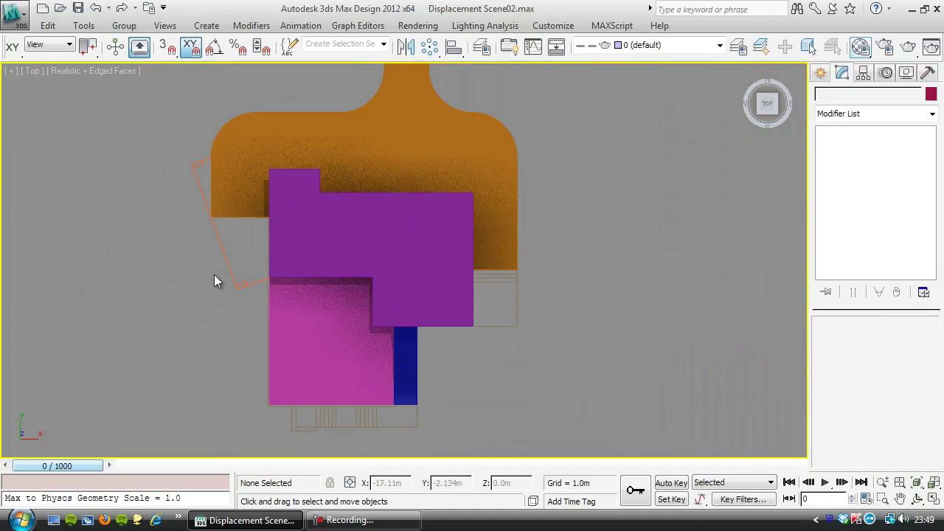
alt+middle_drag(548, 316, 436, 310)
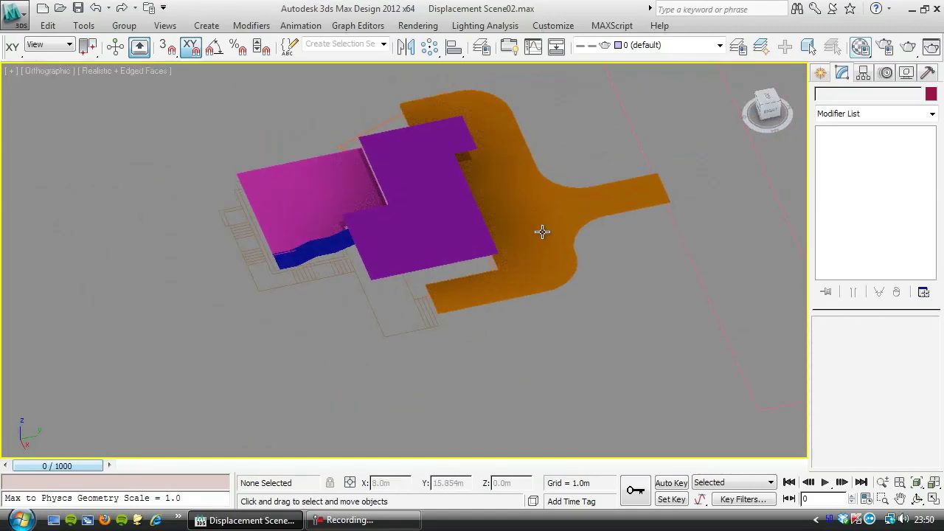
click(668, 47)
click(580, 155)
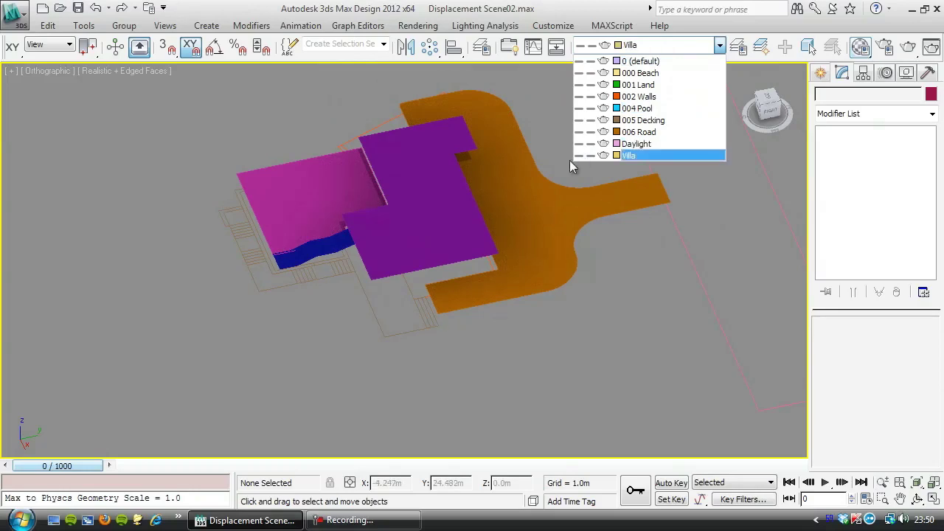
click(596, 327)
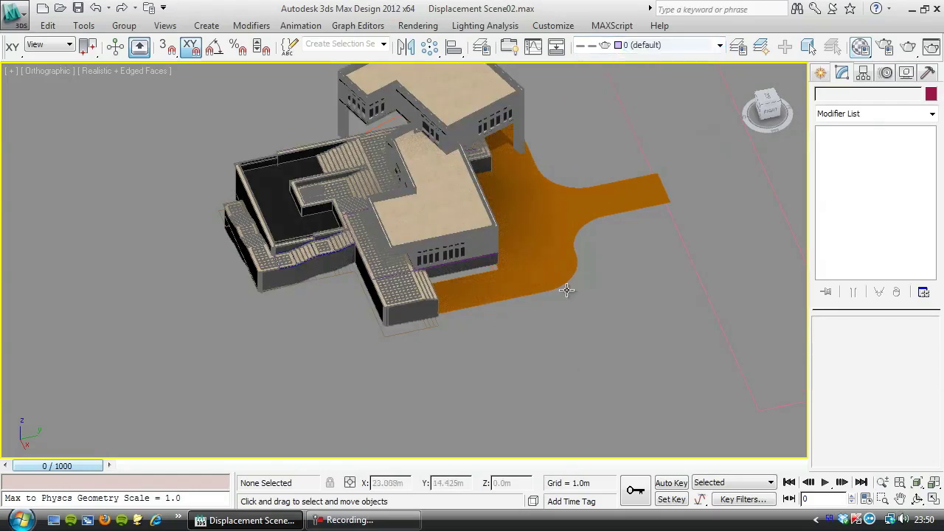
Raise the Drive surface along Z by about 2.458 m to 4.2 m, up to the foot of the villa's entrance steps.
click(558, 222)
alt+middle_drag(457, 349, 403, 336)
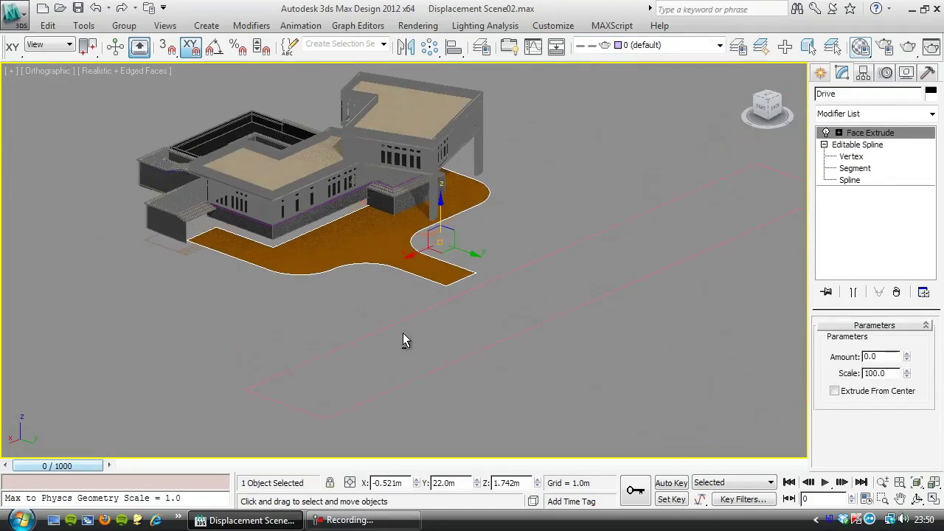
scroll(427, 258, up, 6)
drag(493, 305, 500, 260)
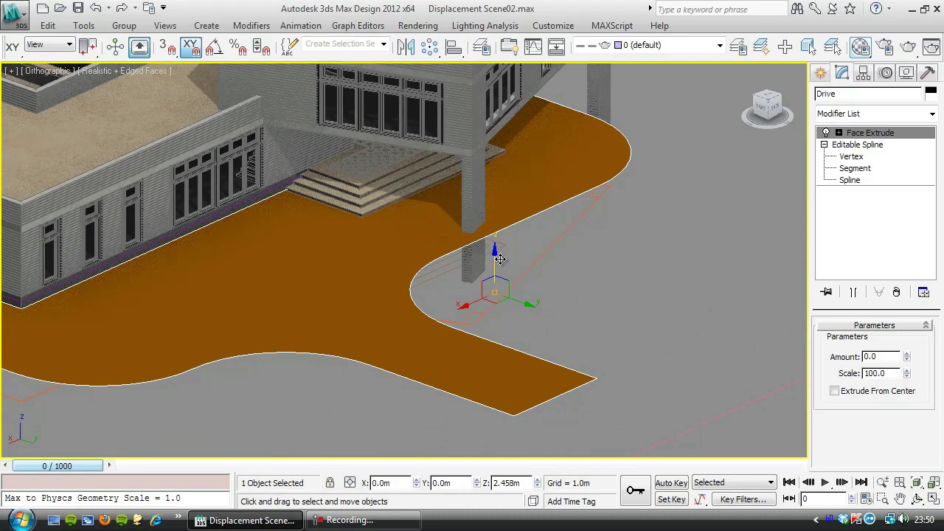
middle_drag(165, 322, 421, 270)
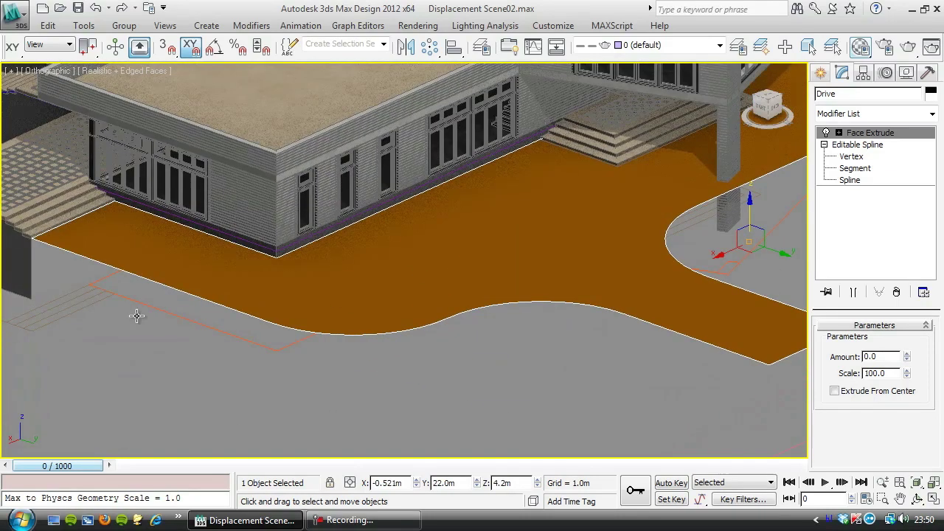
Select the villa surface and raise it along Z by about 0.14 m to 4.901 m, up to the base of the villa's walls.
alt+middle_drag(46, 302, 106, 288)
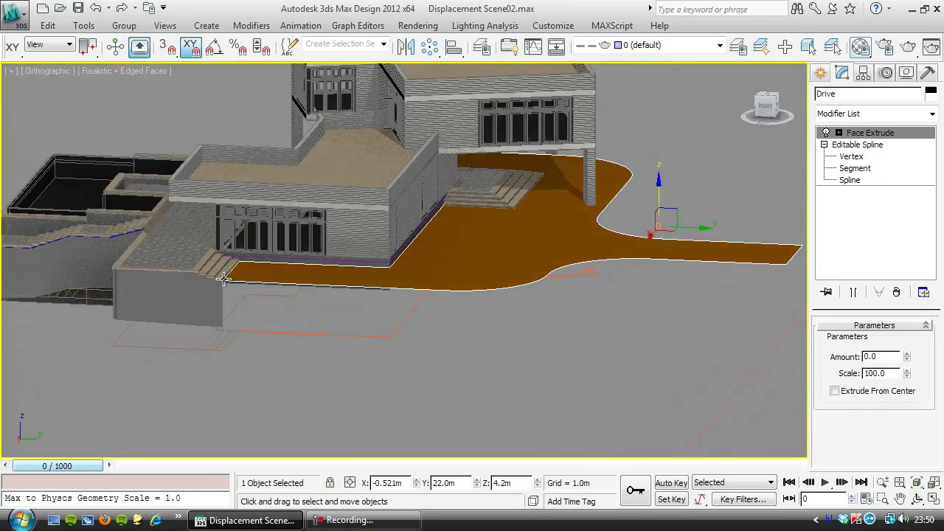
alt+middle_drag(524, 308, 346, 290)
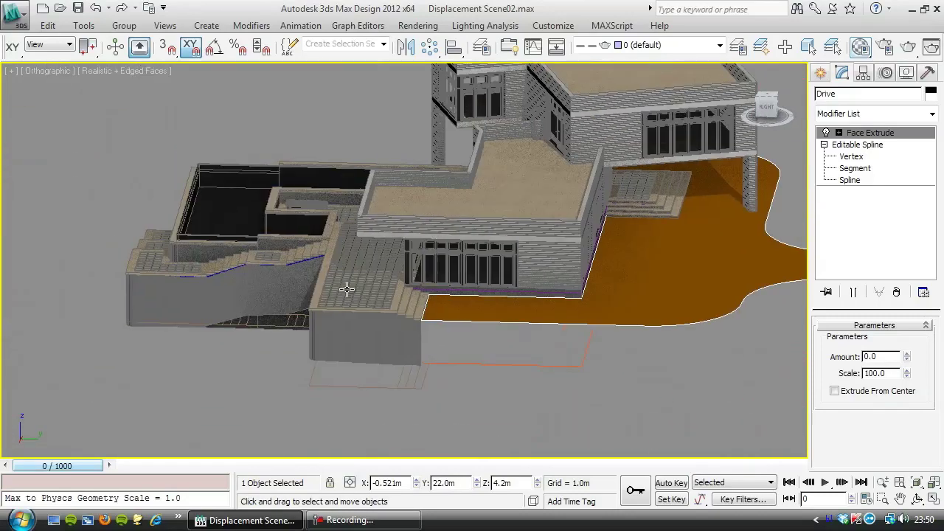
click(453, 297)
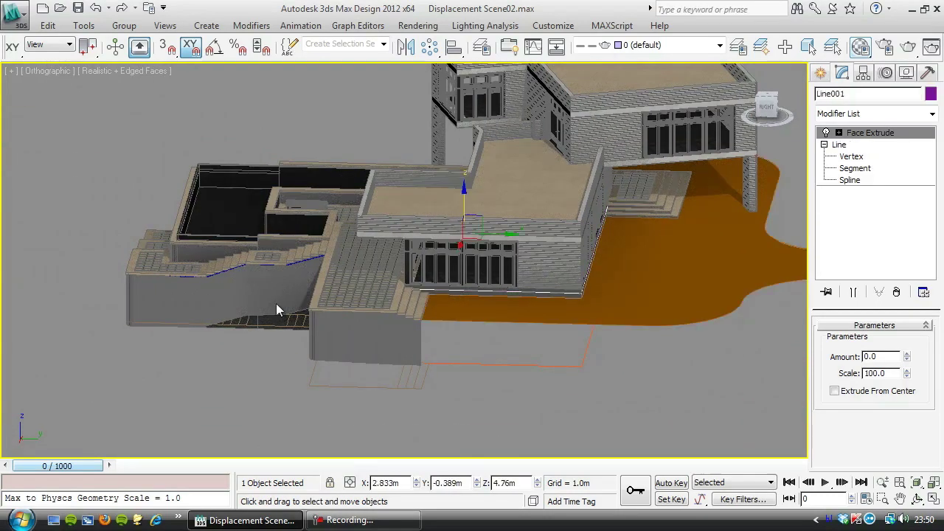
alt+middle_drag(275, 309, 387, 309)
scroll(387, 309, up, 6)
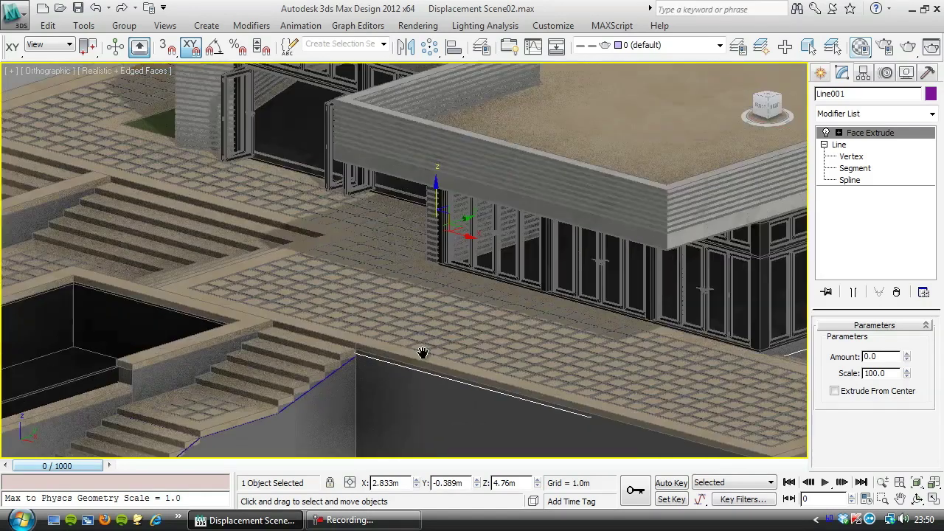
drag(376, 116, 381, 109)
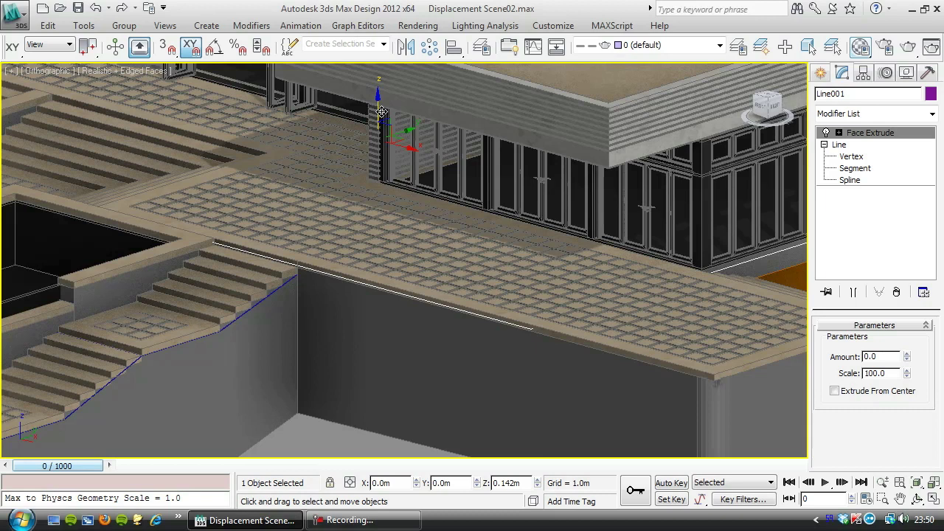
drag(381, 111, 382, 111)
middle_drag(710, 285, 489, 252)
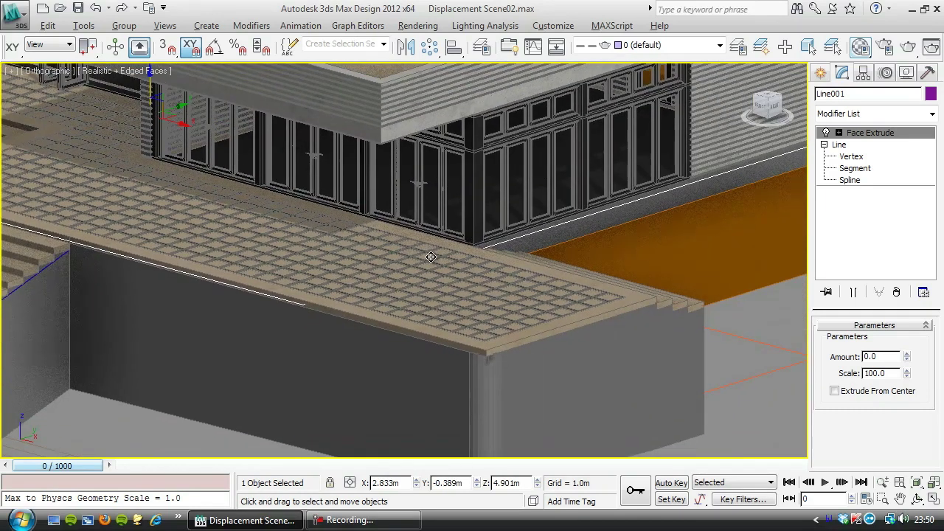
alt+middle_drag(430, 256, 438, 288)
scroll(381, 299, up, 1)
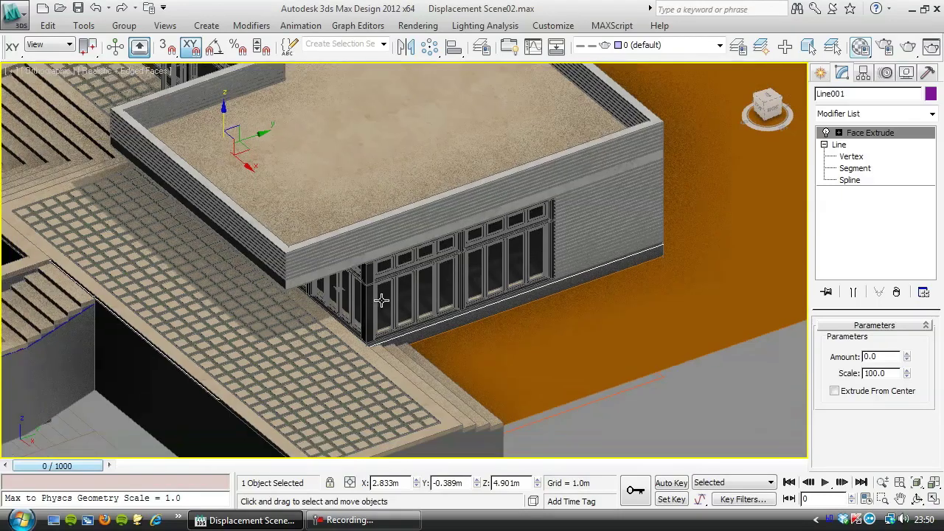
middle_drag(381, 299, 395, 288)
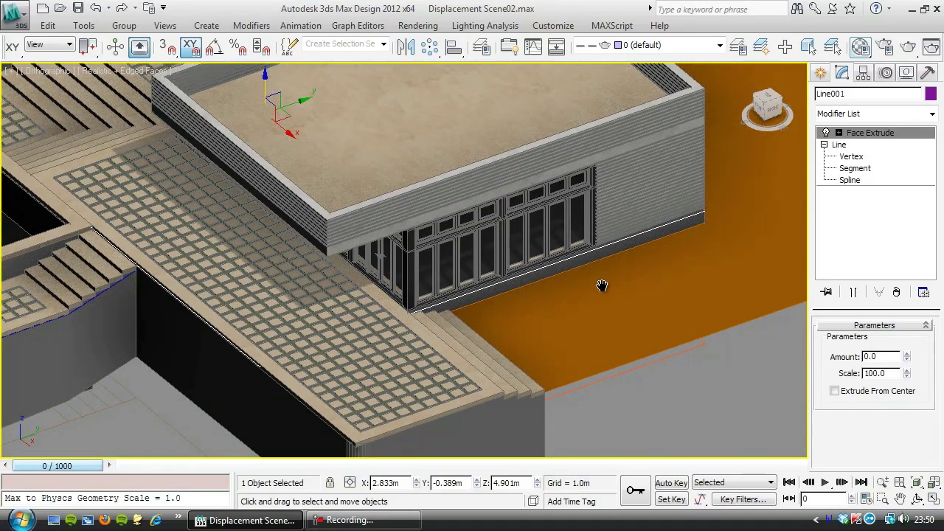
middle_drag(535, 317, 404, 319)
Select the decking surface from below the building and raise it along Z to about 3.262 m, up to the underside of the decking.
alt+middle_drag(545, 354, 474, 292)
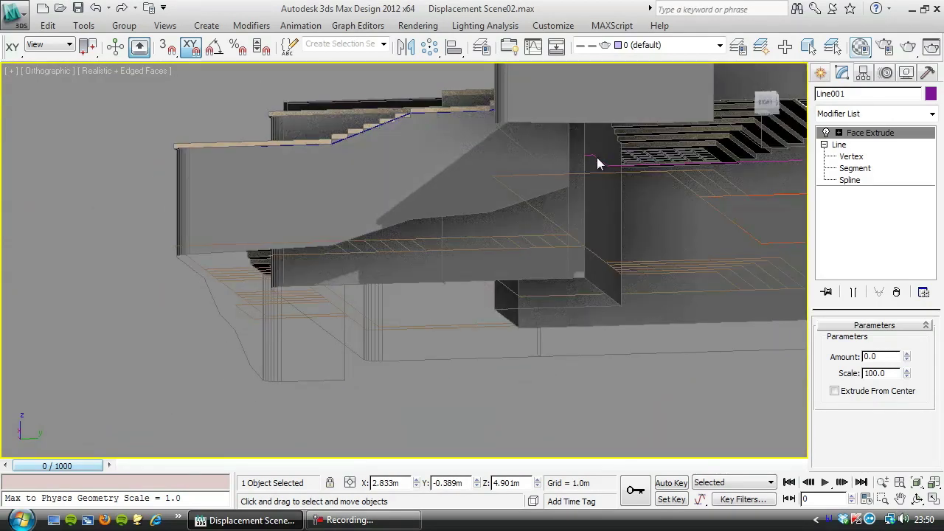
alt+middle_drag(645, 192, 532, 217)
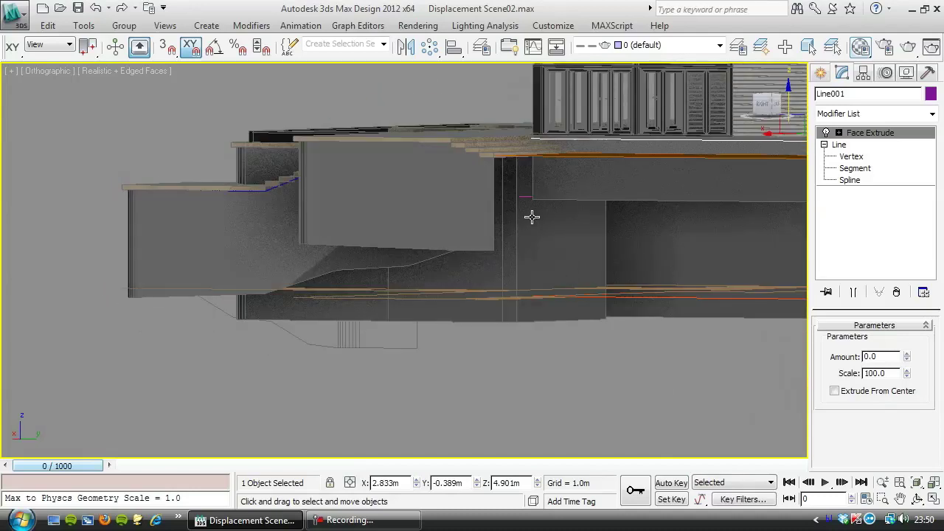
click(525, 196)
alt+middle_drag(397, 255, 617, 192)
mouse_move(632, 175)
mouse_down()
mouse_move(634, 151)
mouse_move(634, 164)
mouse_up()
scroll(345, 266, down, 5)
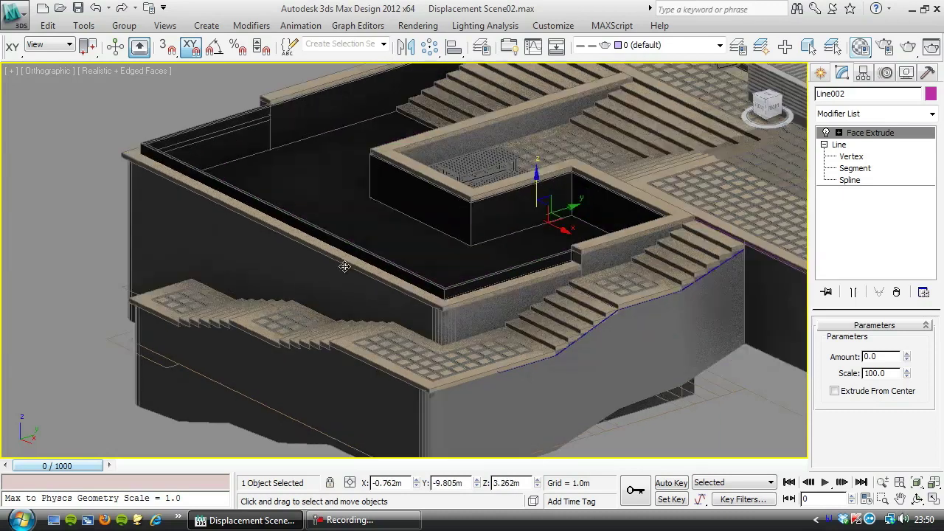
Open the list of scene layers.
scroll(404, 278, up, 1)
alt+middle_drag(404, 278, 675, 148)
click(688, 46)
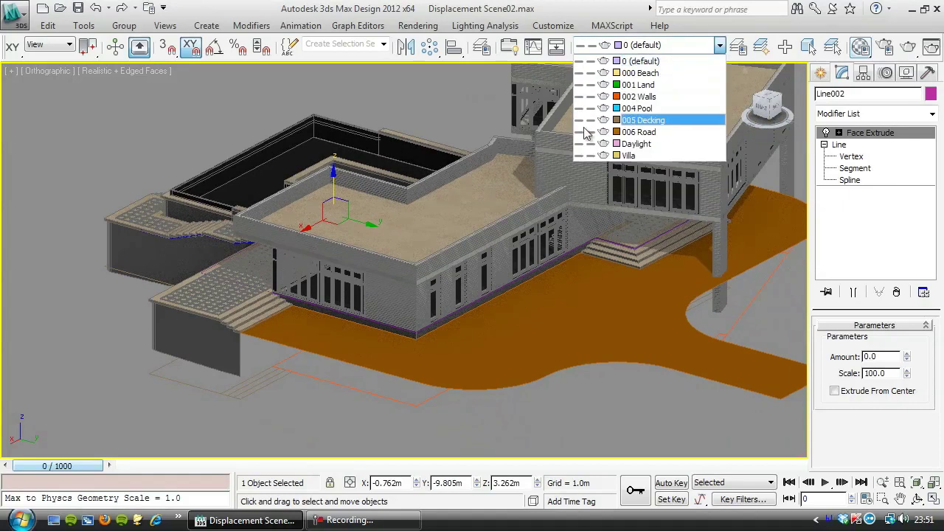